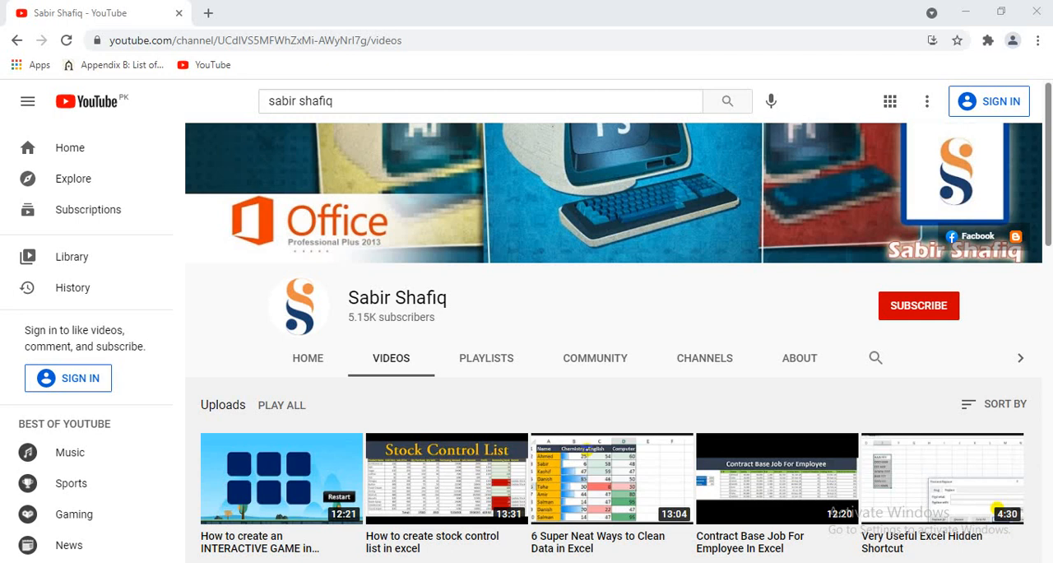
pyautogui.click(921, 311)
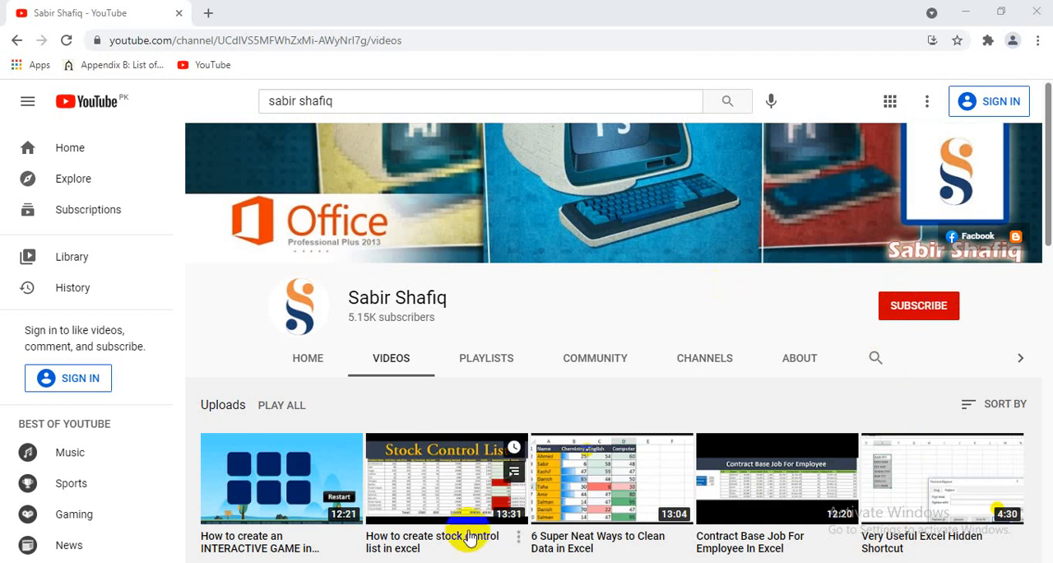
pyautogui.click(449, 562)
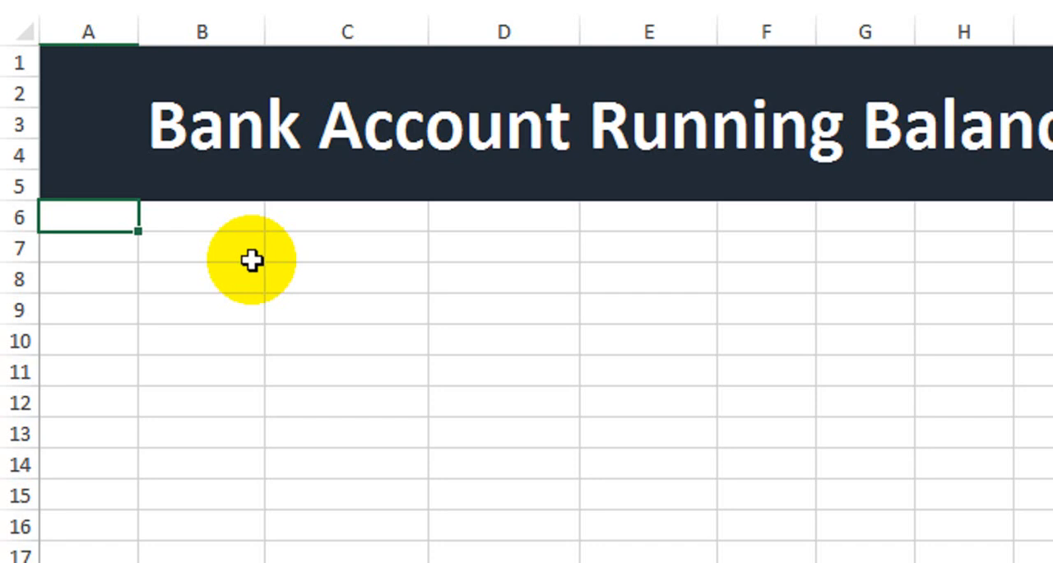
# Enter the column headers Sr #, Date and Deposit in cells A6 to C6
pyautogui.write('Sr #')
pyautogui.press('Tab')
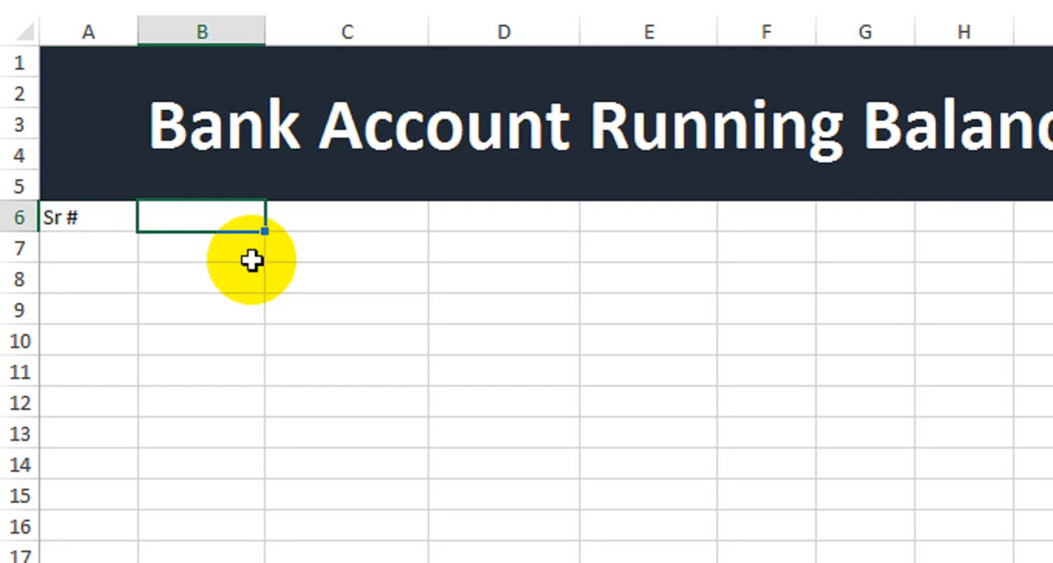
pyautogui.write('Date')
pyautogui.press('Tab')
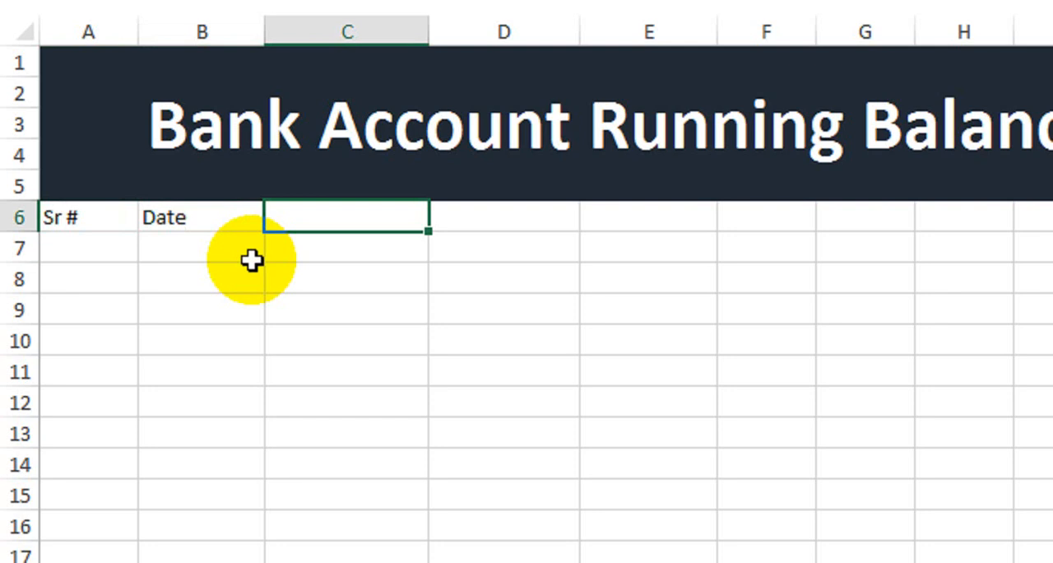
pyautogui.write('Deposit')
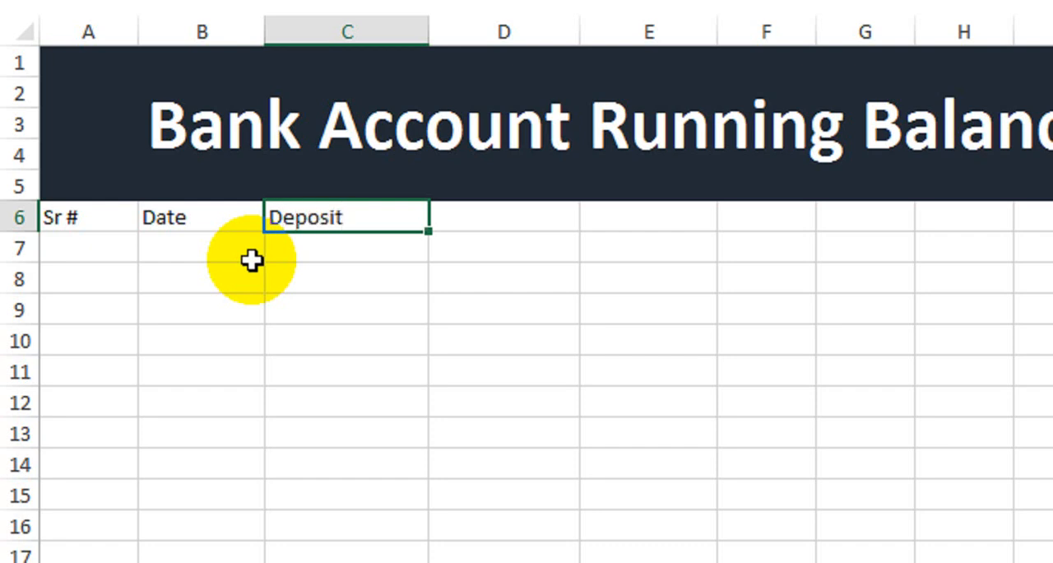
pyautogui.press('Tab')
# Add the headers Withdraw and Balance in D6 and E6, and make the header row A6:E6 bold
pyautogui.write('With')
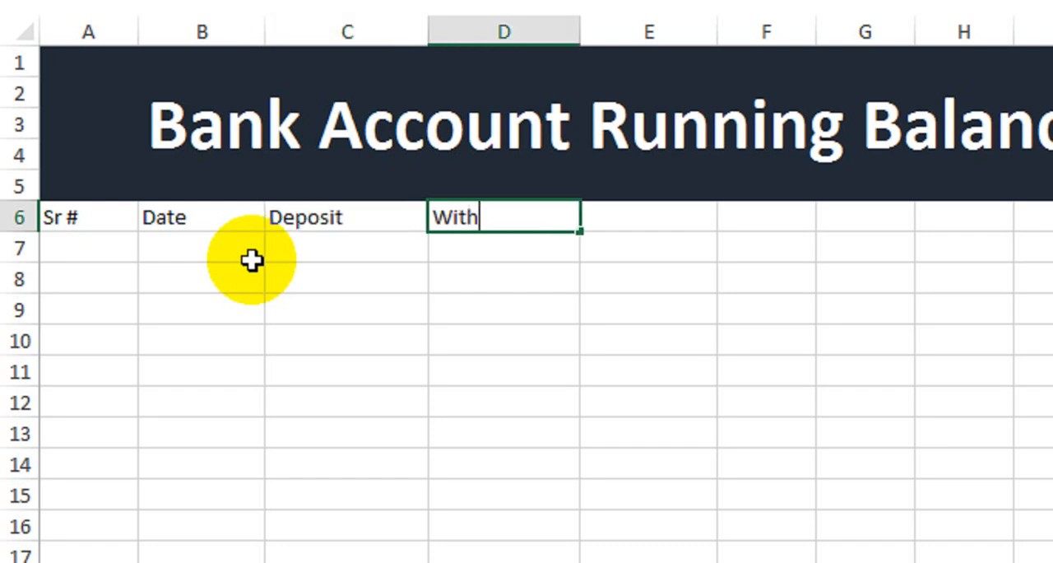
pyautogui.write('draw')
pyautogui.press('Tab')
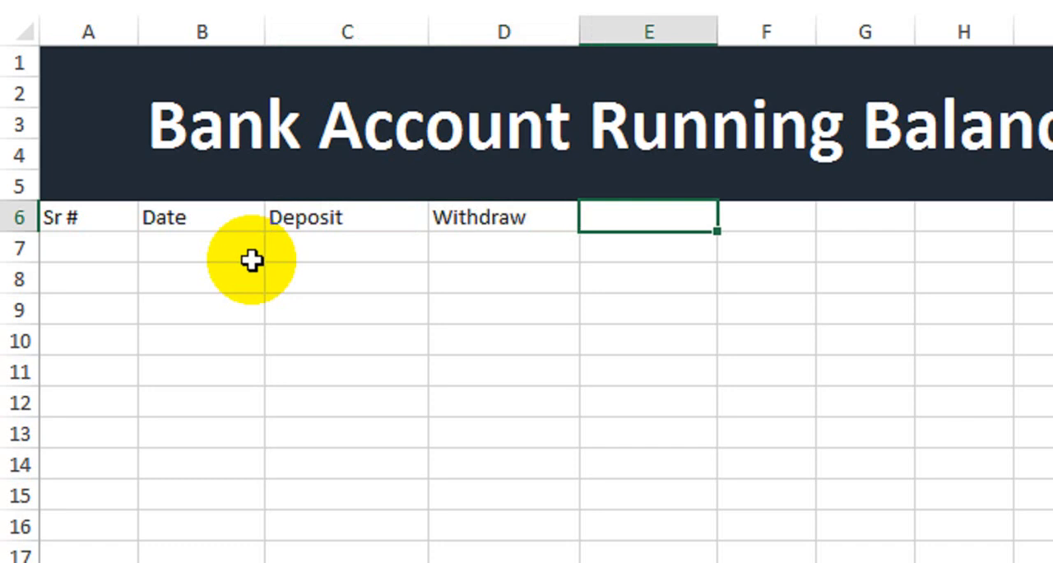
pyautogui.write('Blan')
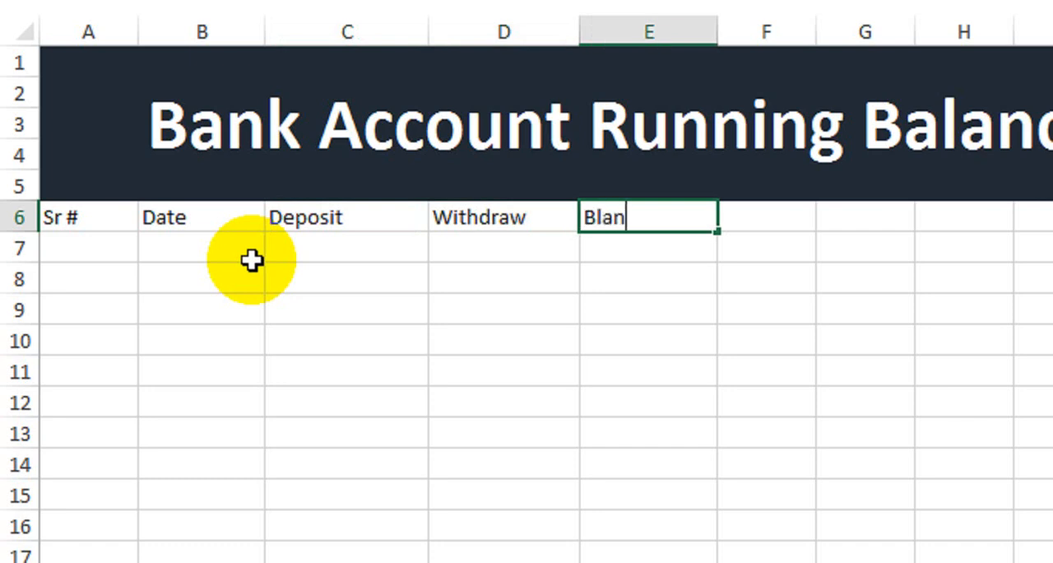
pyautogui.press('BackSpace')
pyautogui.press('BackSpace')
pyautogui.press('BackSpace')
pyautogui.write('alance')
pyautogui.press('Tab')
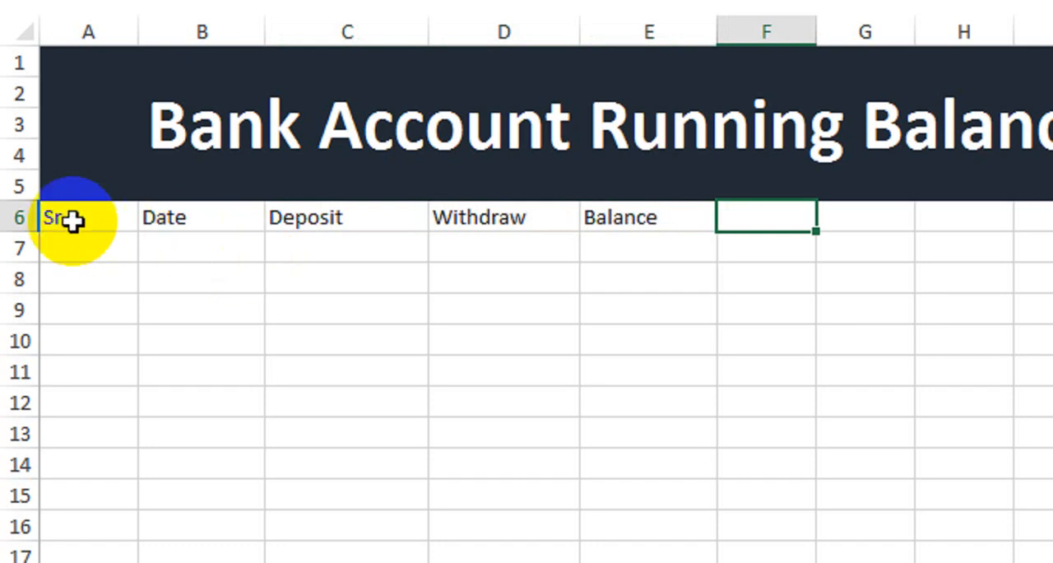
pyautogui.moveTo(73, 221); pyautogui.dragTo(639, 218)
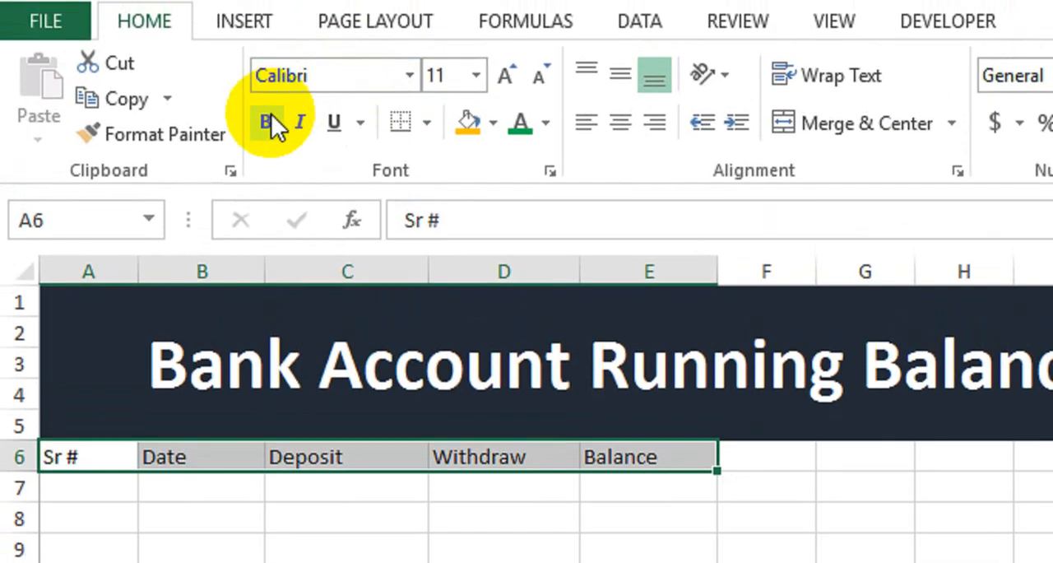
pyautogui.click(272, 122)
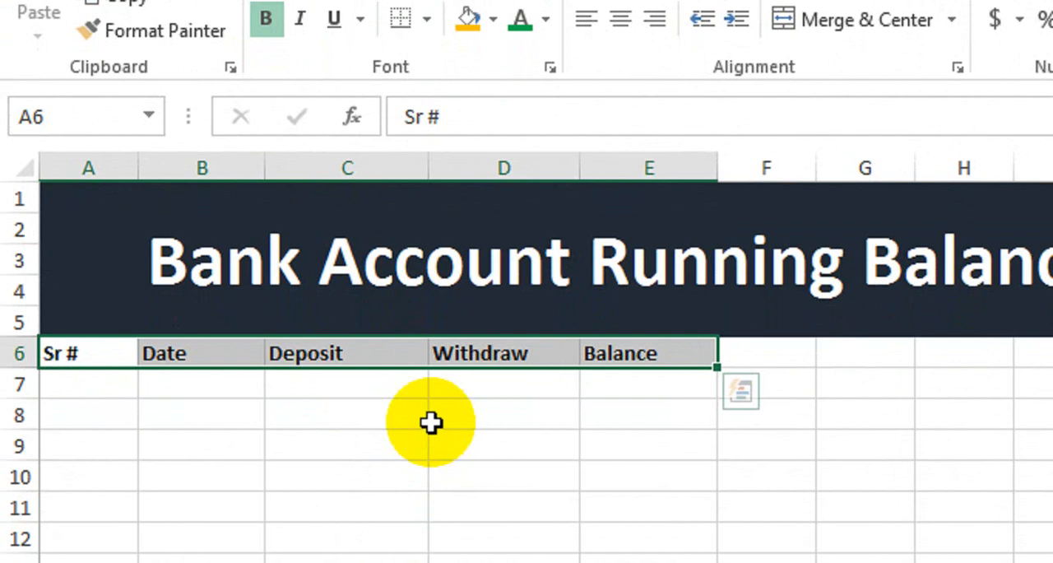
# Number the Sr # column by entering 1 and 2 in A7:A8 and filling the series down to 16 in A22
pyautogui.click(92, 387)
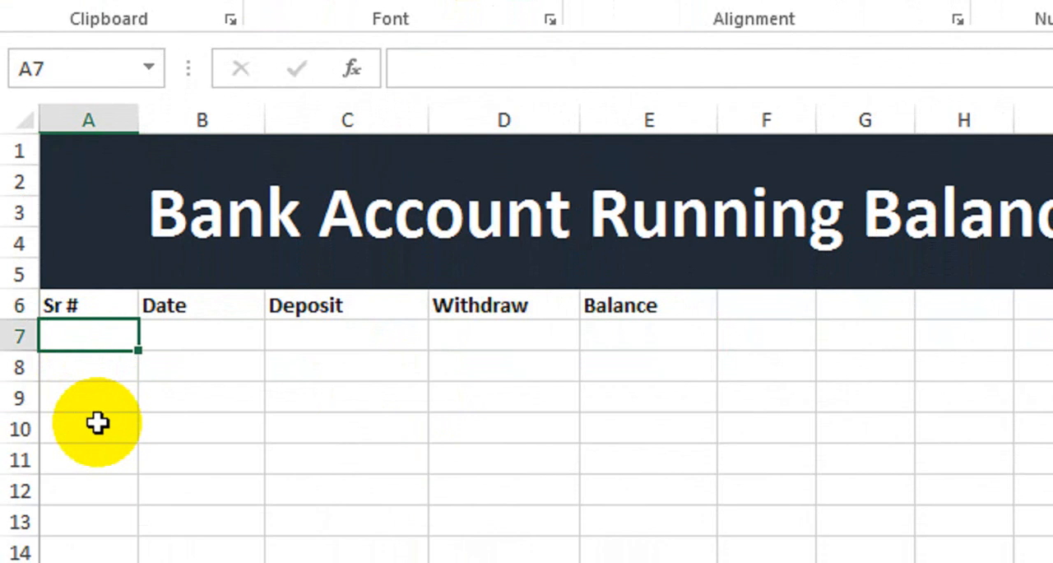
pyautogui.write('1')
pyautogui.press('Return')
pyautogui.write('2')
pyautogui.press('Return')
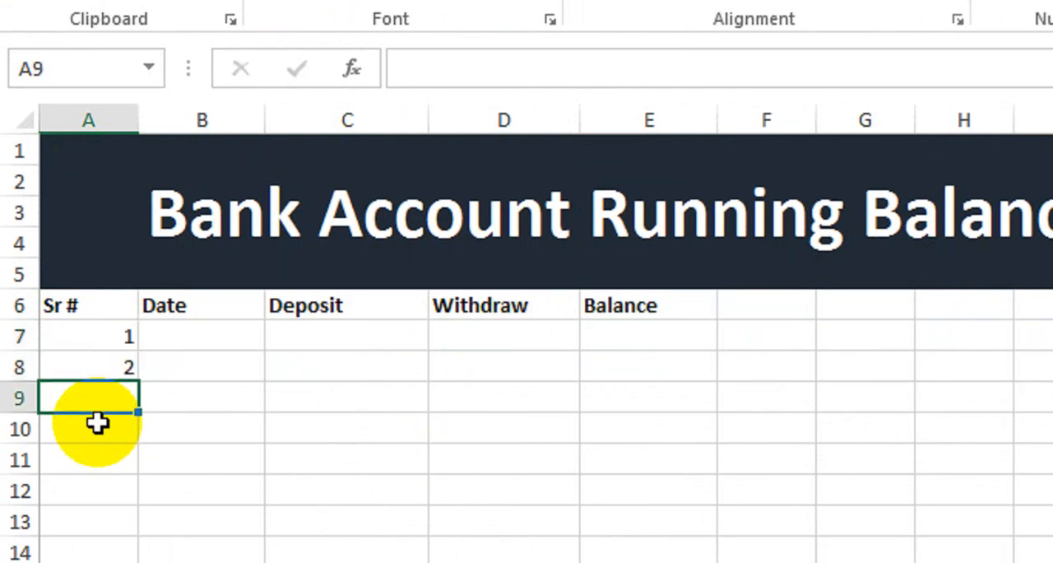
pyautogui.moveTo(101, 346); pyautogui.dragTo(134, 536)
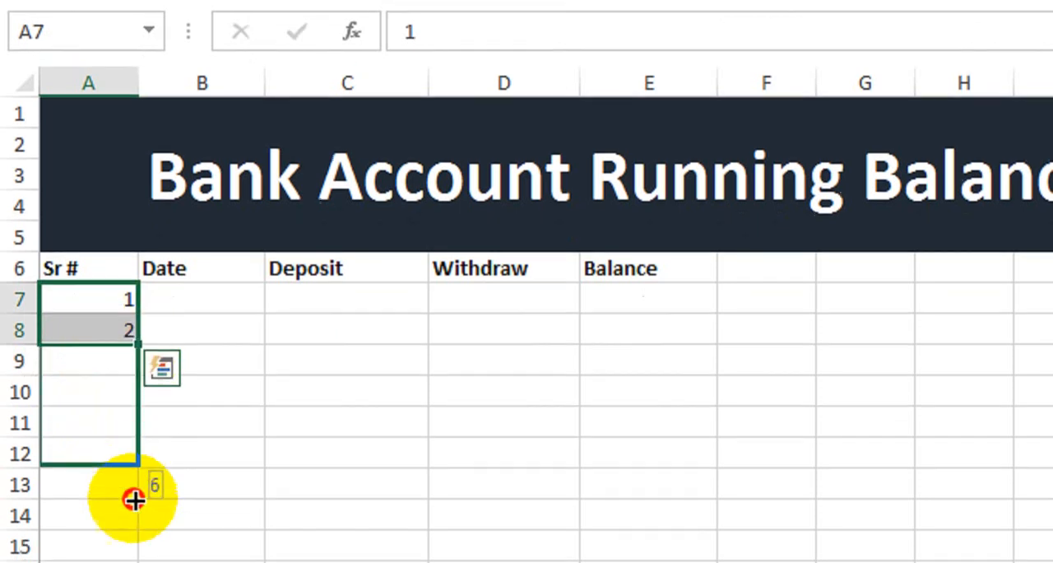
pyautogui.moveTo(134, 500); pyautogui.dragTo(127, 409)
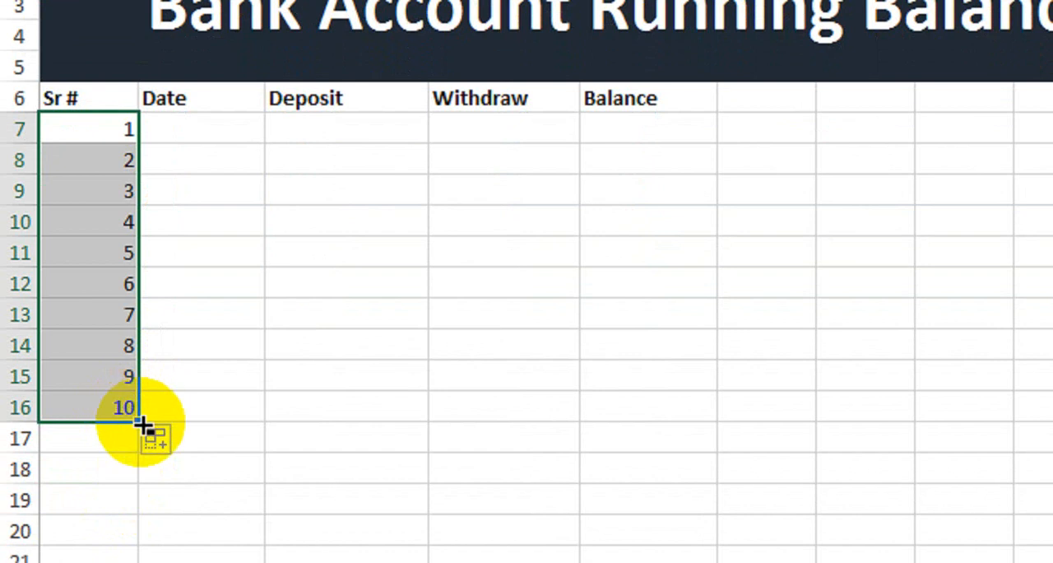
pyautogui.moveTo(141, 423); pyautogui.dragTo(146, 443)
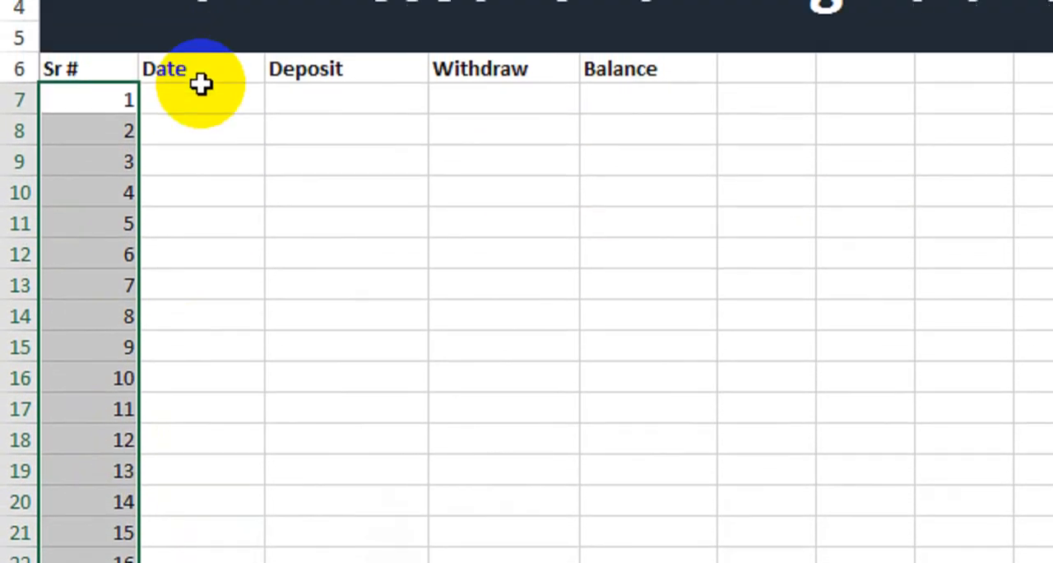
# Enter 1-Feb-2021 in B7 and fill the Date column with consecutive days down to 16-Feb-21 in B22
pyautogui.click(206, 47)
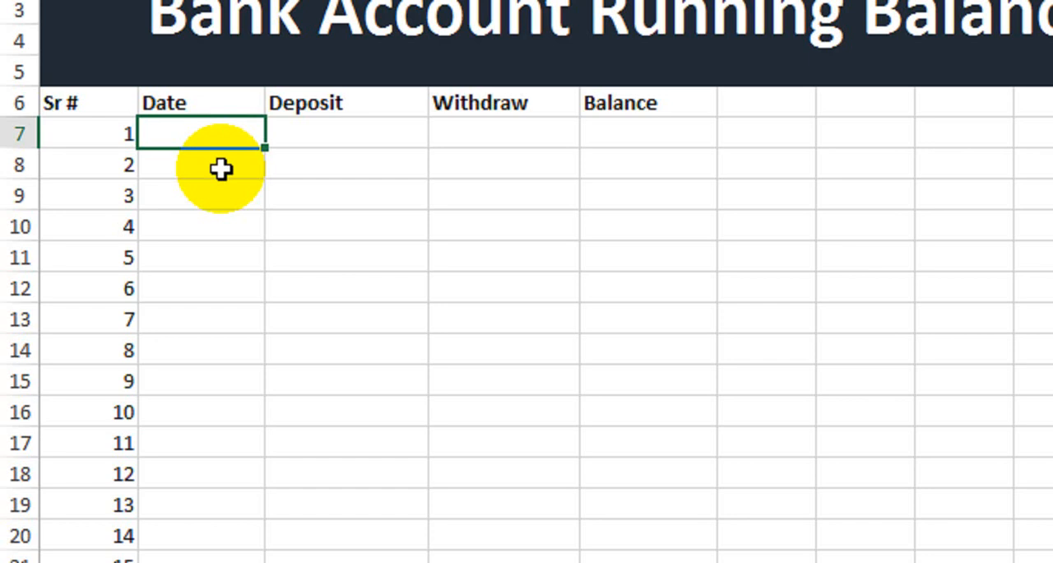
pyautogui.write('1-Feb-2021')
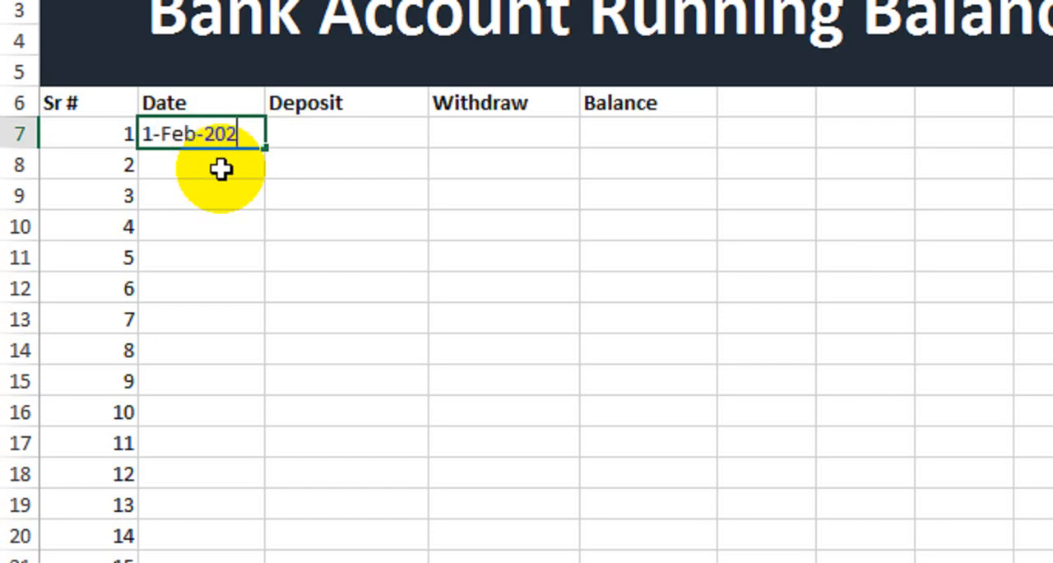
pyautogui.press('Return')
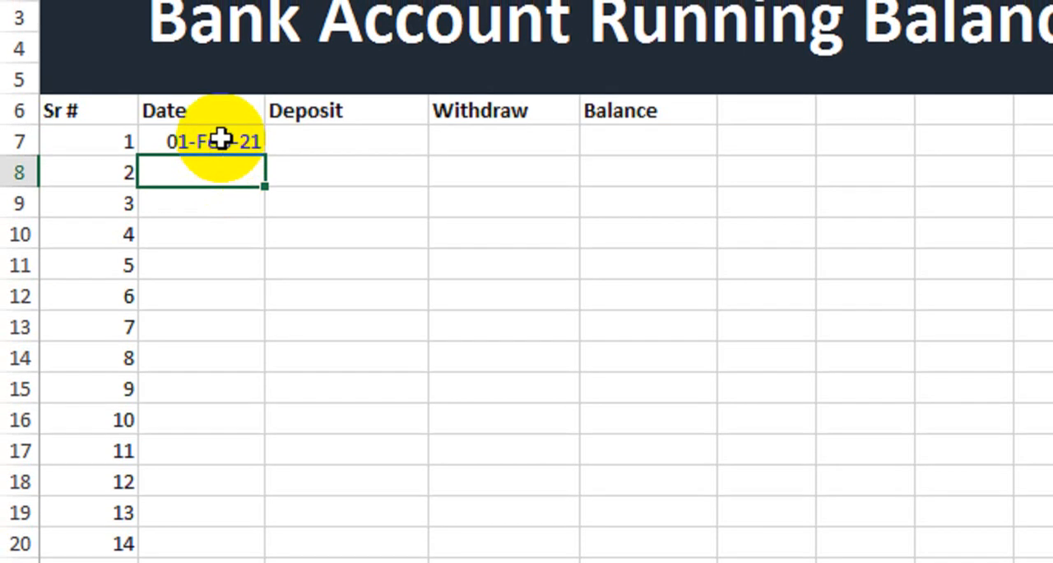
pyautogui.click(222, 140)
pyautogui.moveTo(263, 155); pyautogui.dragTo(221, 493)
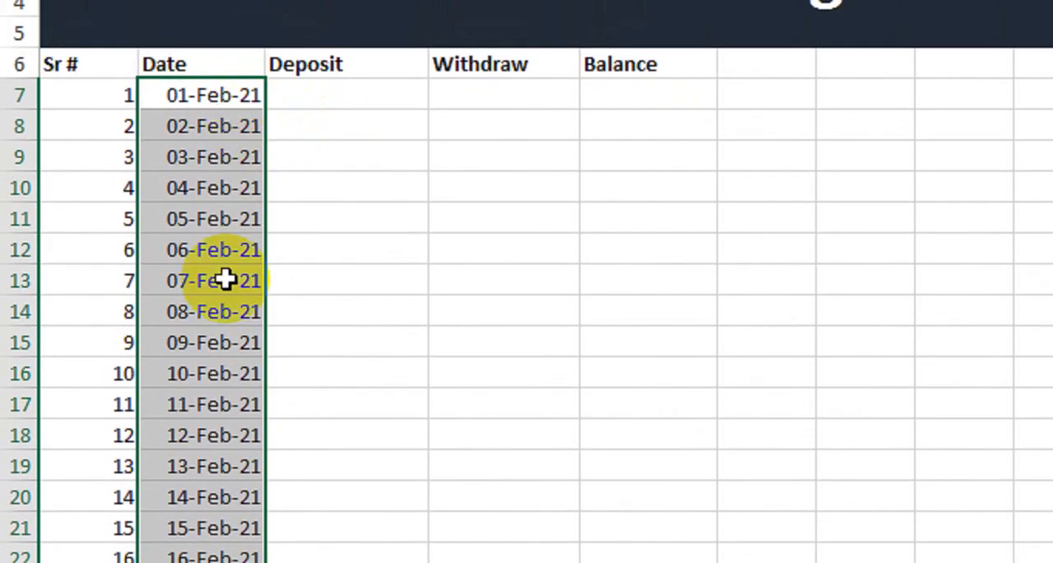
# Enter the deposits 2000, 5000 and 7000 in cells C7 to C9
pyautogui.click(383, 94)
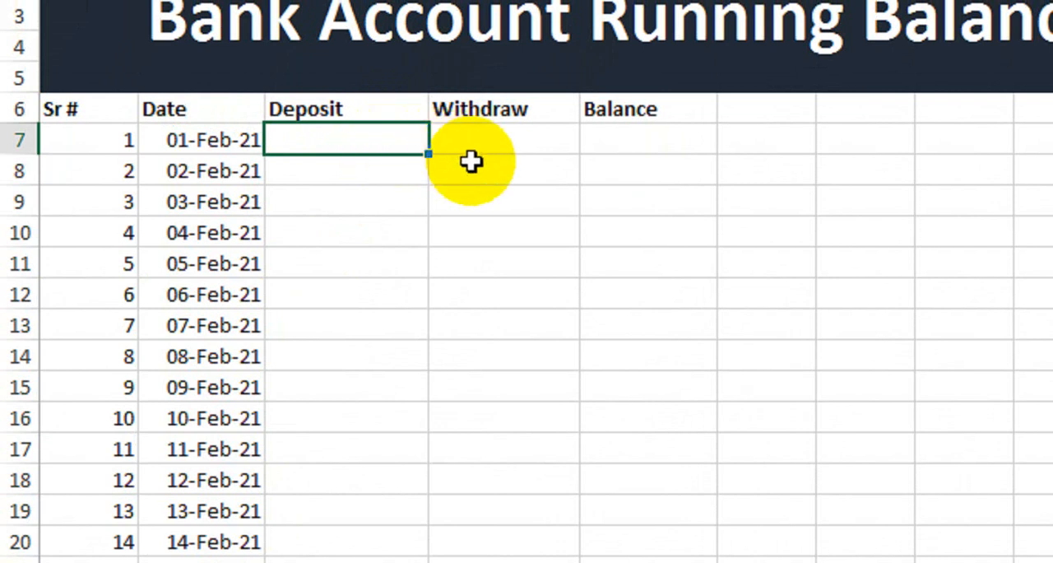
pyautogui.write('2000')
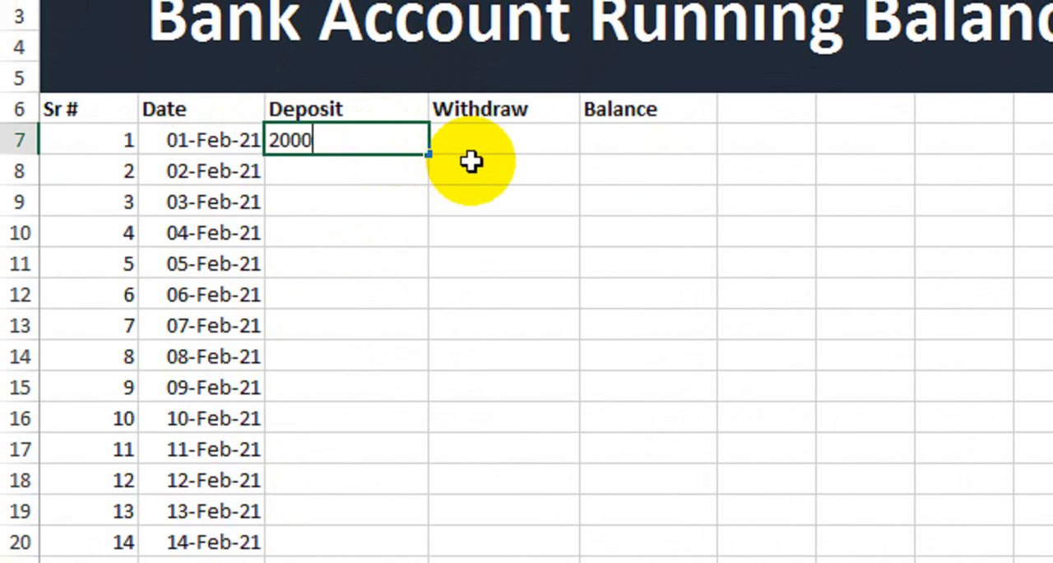
pyautogui.press('Return')
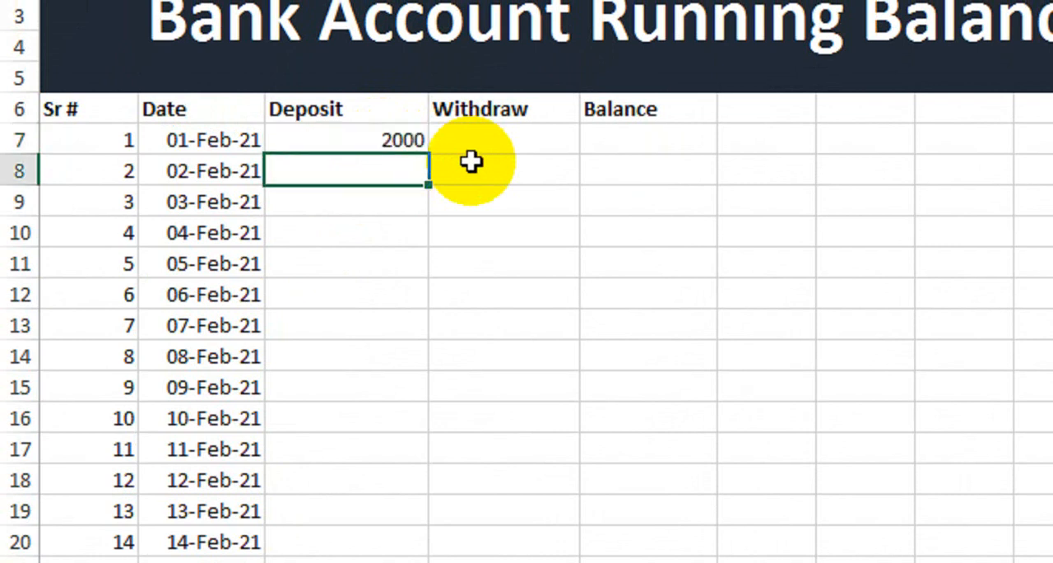
pyautogui.write('5000')
pyautogui.press('Return')
pyautogui.write('7000')
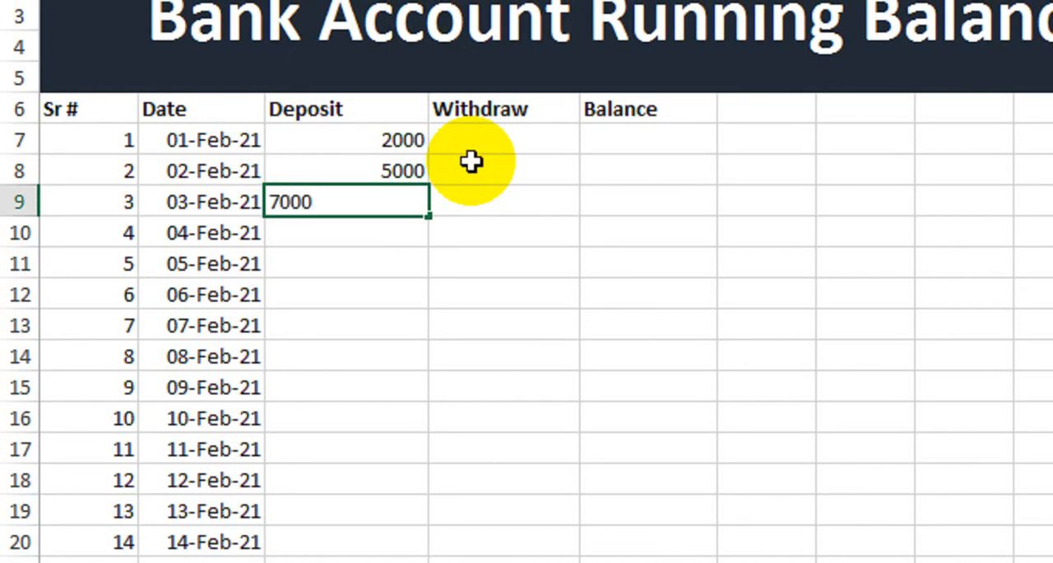
pyautogui.press('Return')
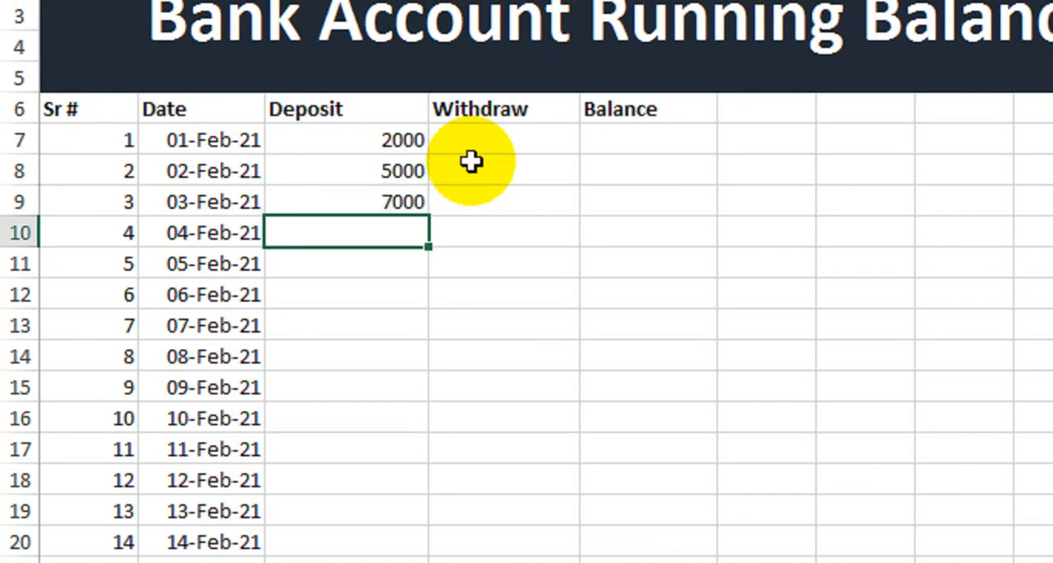
# Continue the Deposit column with 12000, 6000, 3500 and 1500 in cells C10 to C13
pyautogui.write('12000')
pyautogui.press('Return')
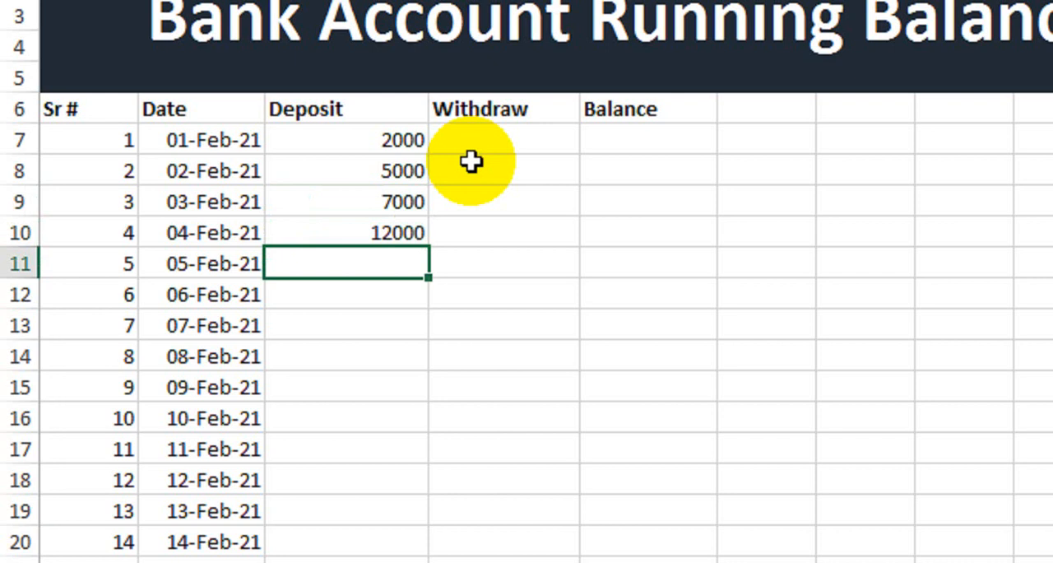
pyautogui.write('6000')
pyautogui.press('Return')
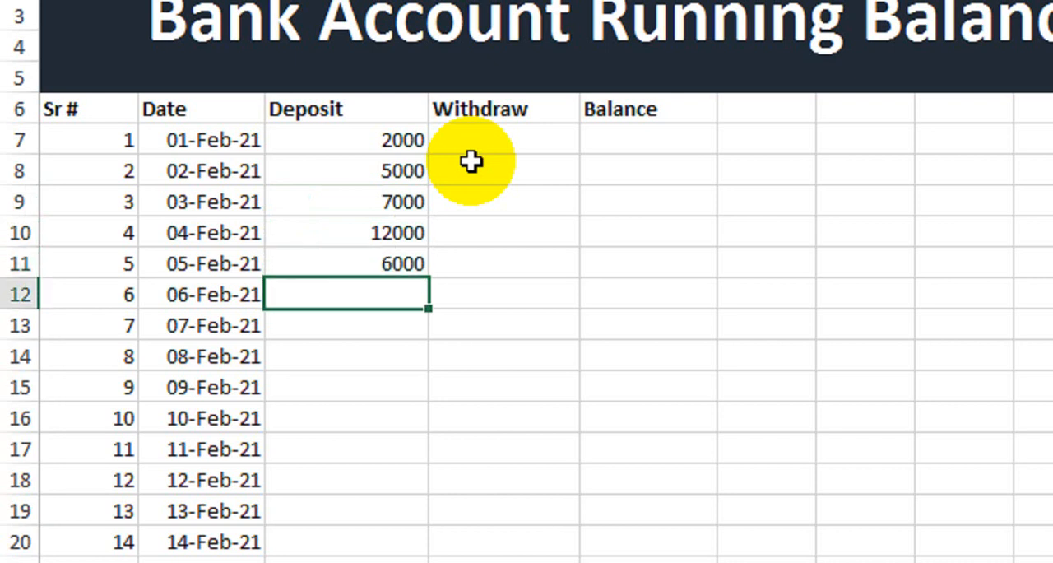
pyautogui.write('3500')
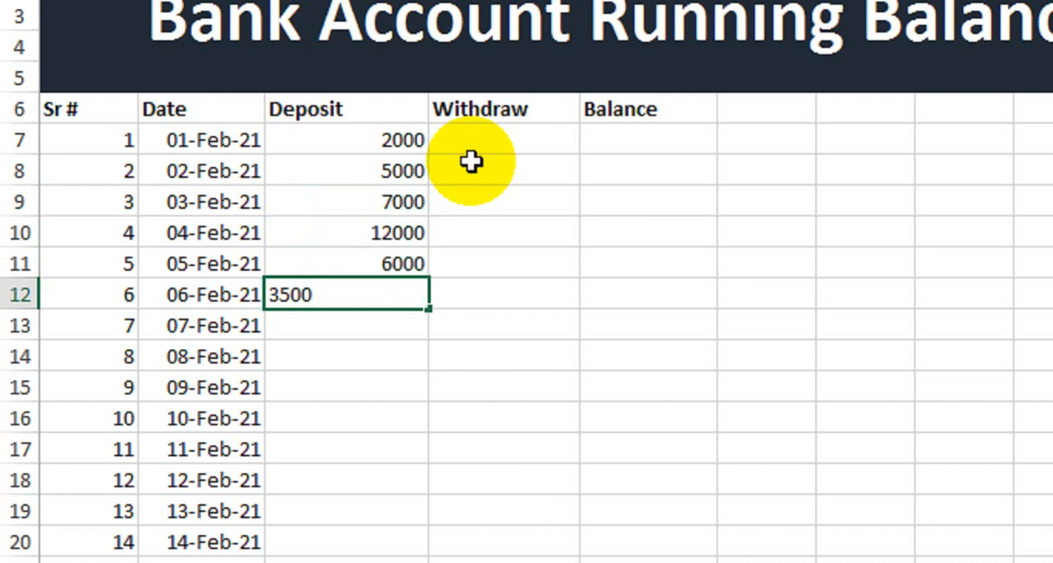
pyautogui.press('Return')
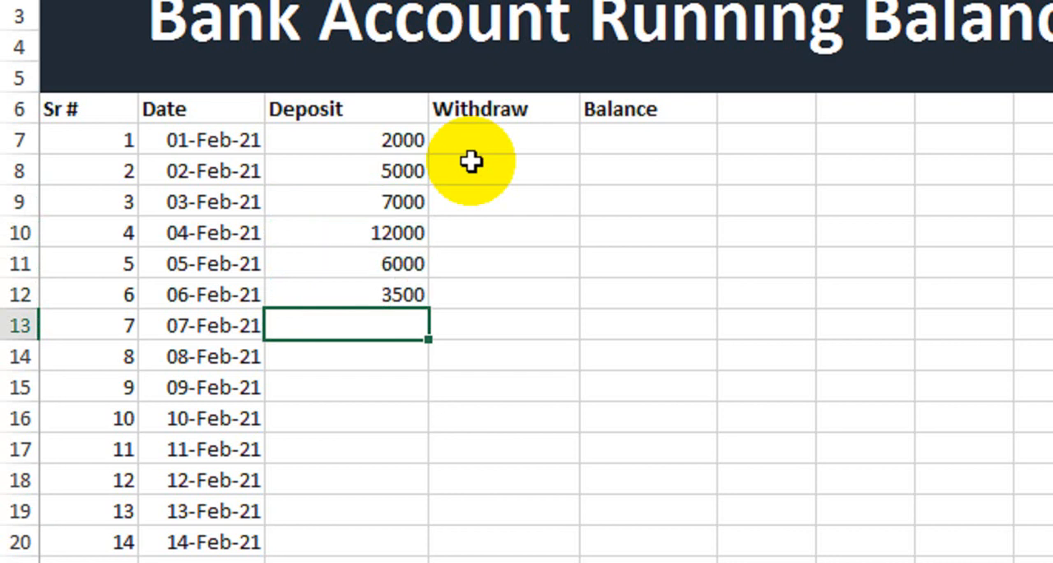
pyautogui.write('1500')
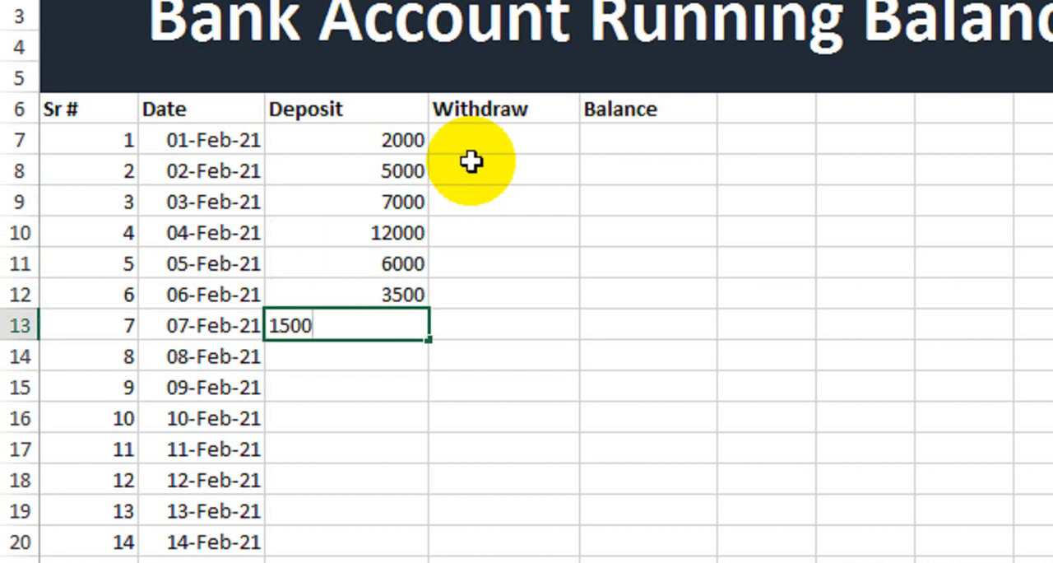
pyautogui.press('Return')
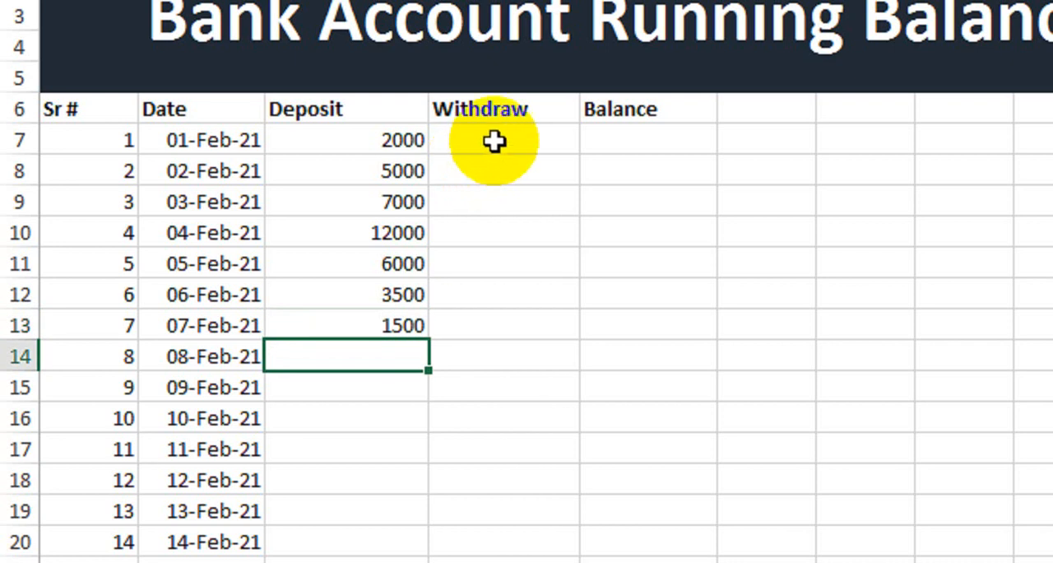
# Enter the withdrawals 1200, 3000 and 4500 in cells D7 to D9
pyautogui.click(494, 142)
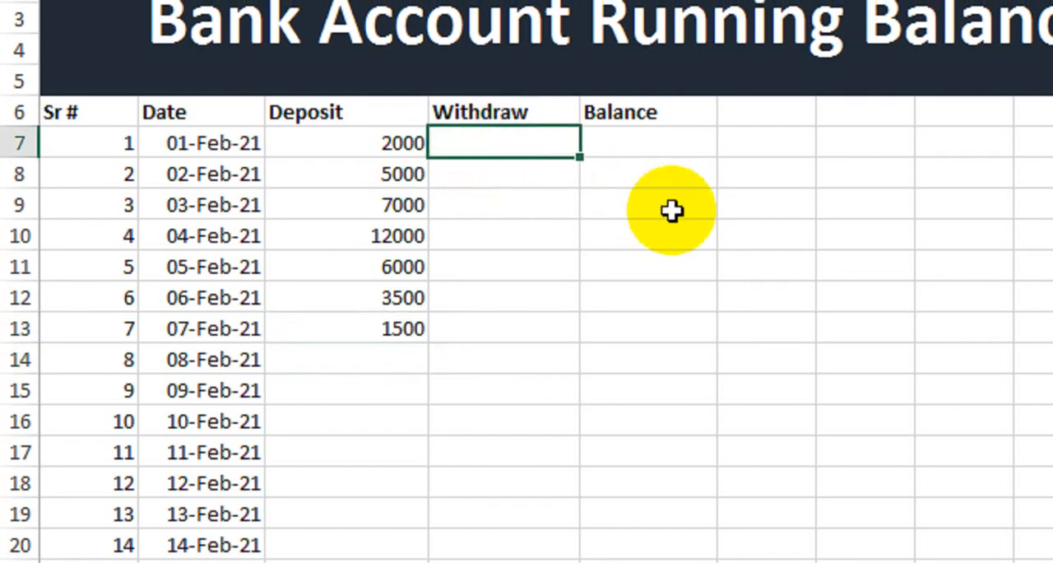
pyautogui.write('1200')
pyautogui.press('Return')
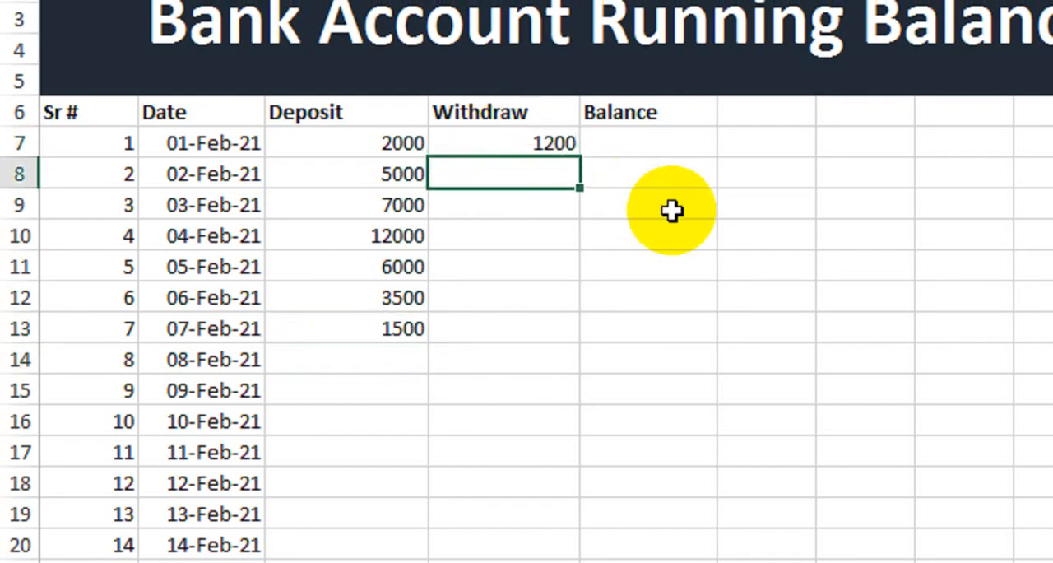
pyautogui.write('3000')
pyautogui.press('Return')
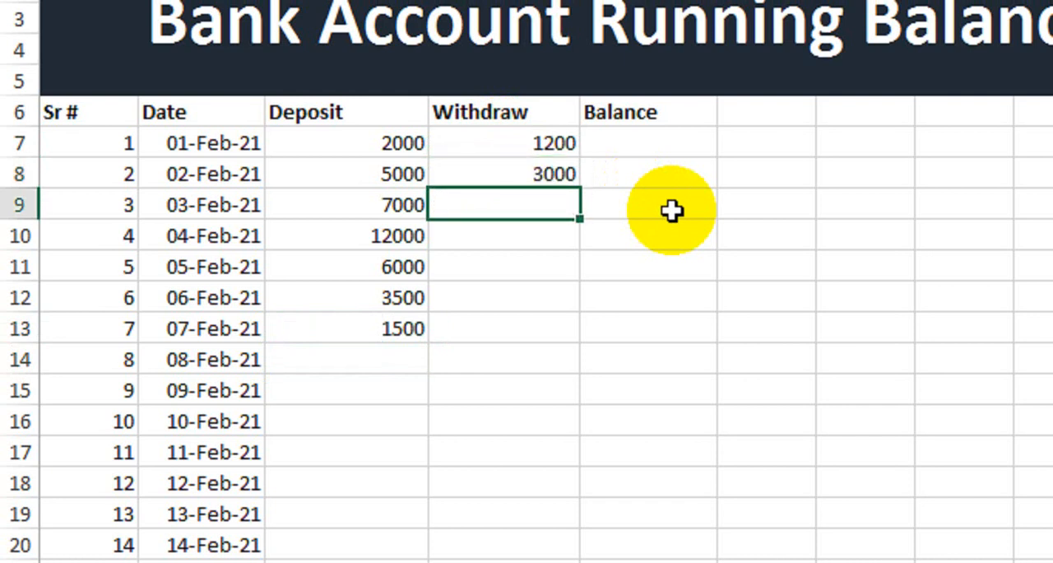
pyautogui.write('4500')
pyautogui.press('Return')
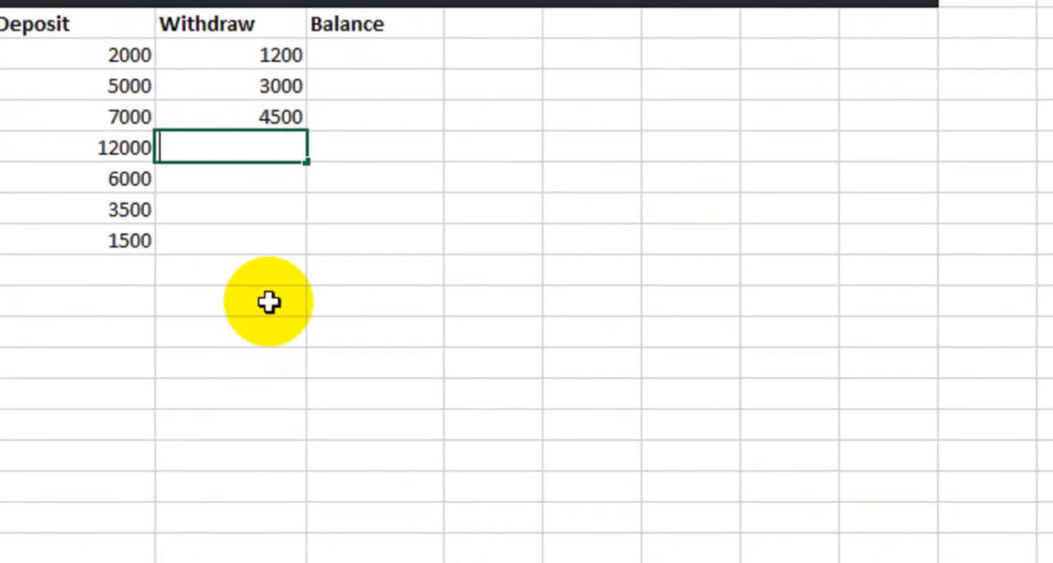
# Continue the Withdraw column with 7500, 3000, 1000 and 800 in cells D10 to D13
pyautogui.write('7500')
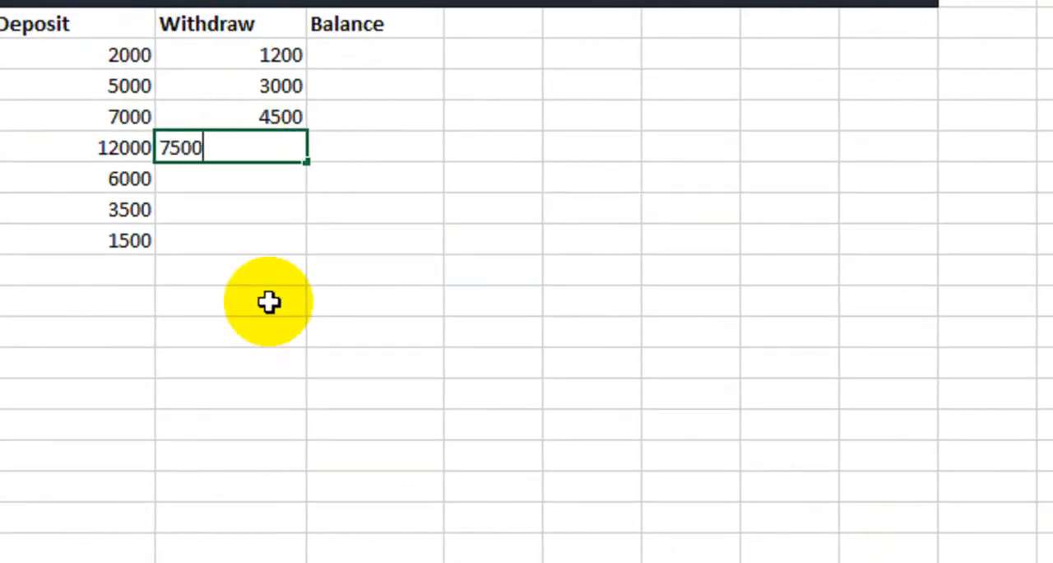
pyautogui.press('Return')
pyautogui.write('3000')
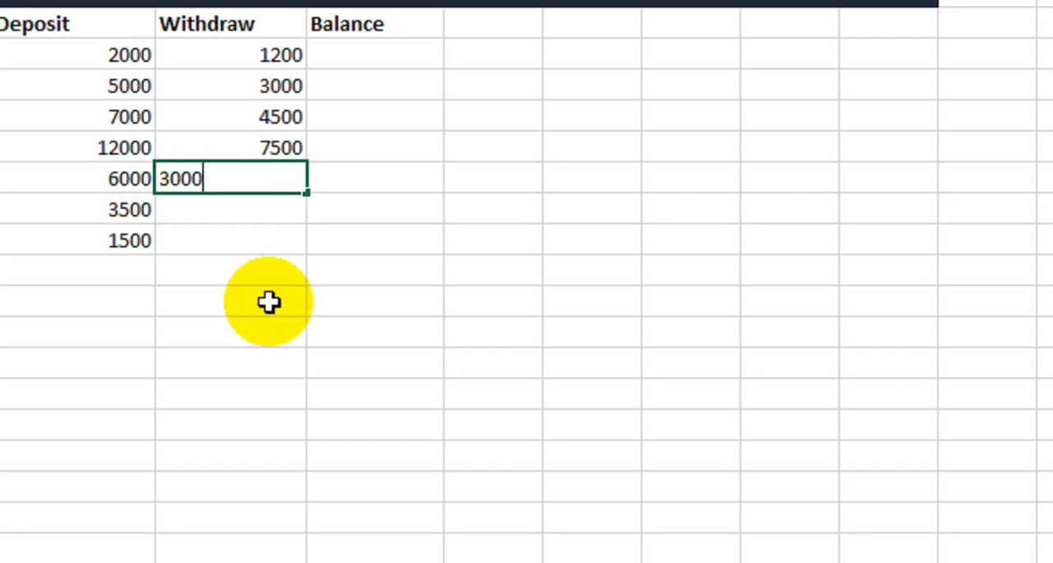
pyautogui.press('Return')
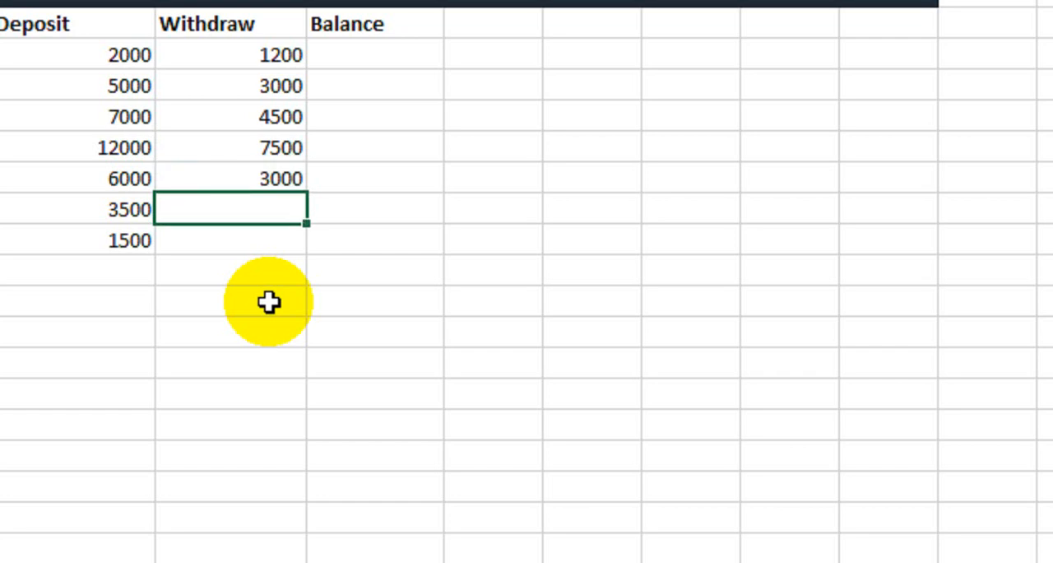
pyautogui.write('1000')
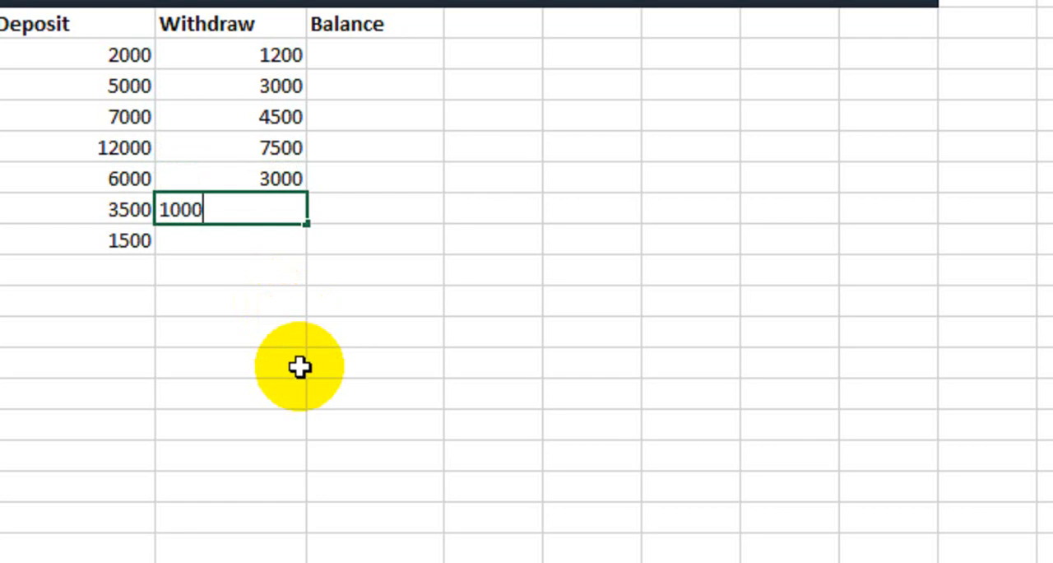
pyautogui.press('Return')
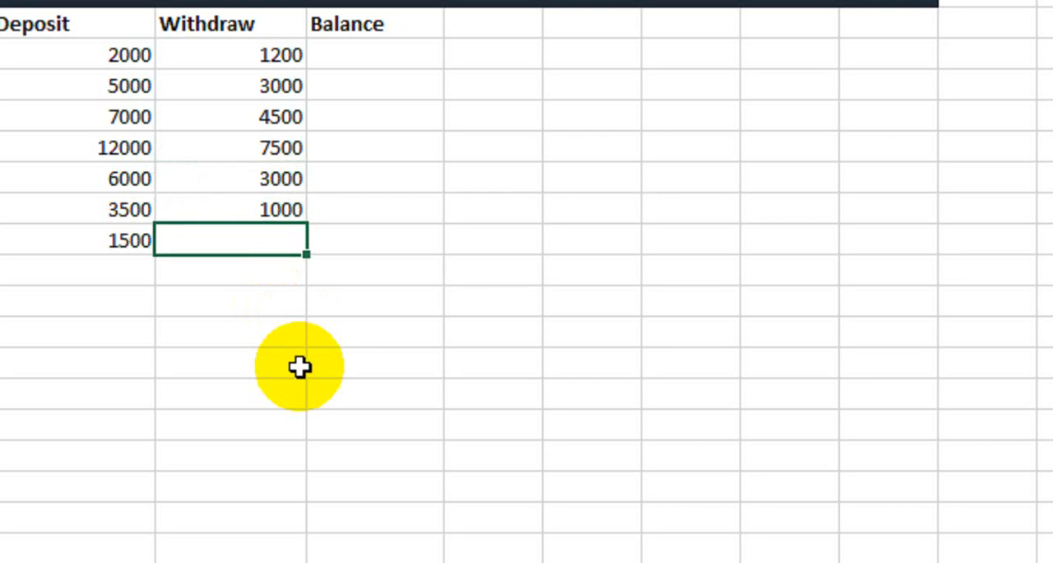
pyautogui.write('800')
pyautogui.press('Return')
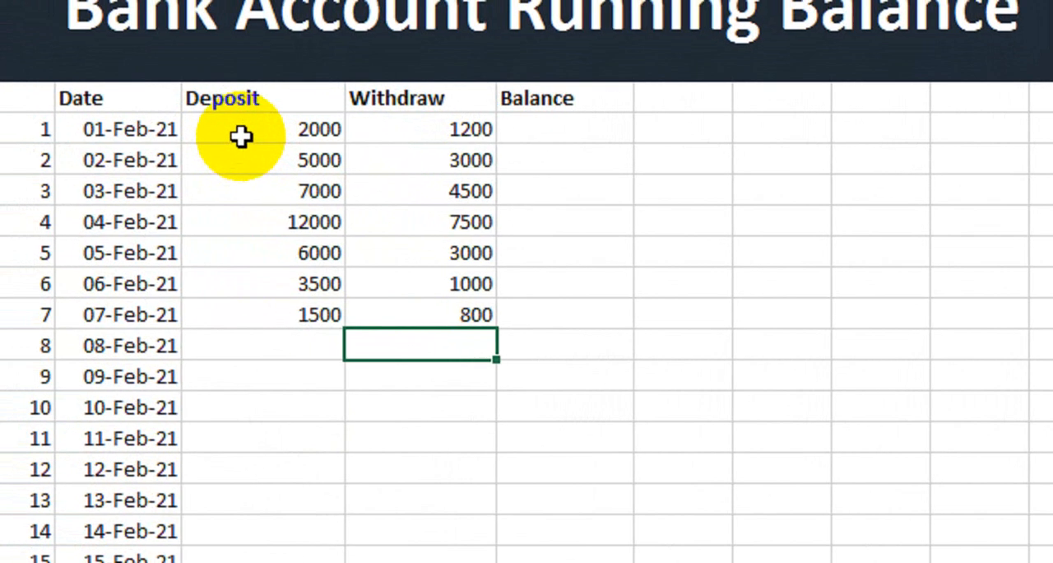
# Begin the first Balance formula in E7 with SUM, adding deposit C7 and subtracting withdrawal D7 as its first two arguments
pyautogui.click(123, 61)
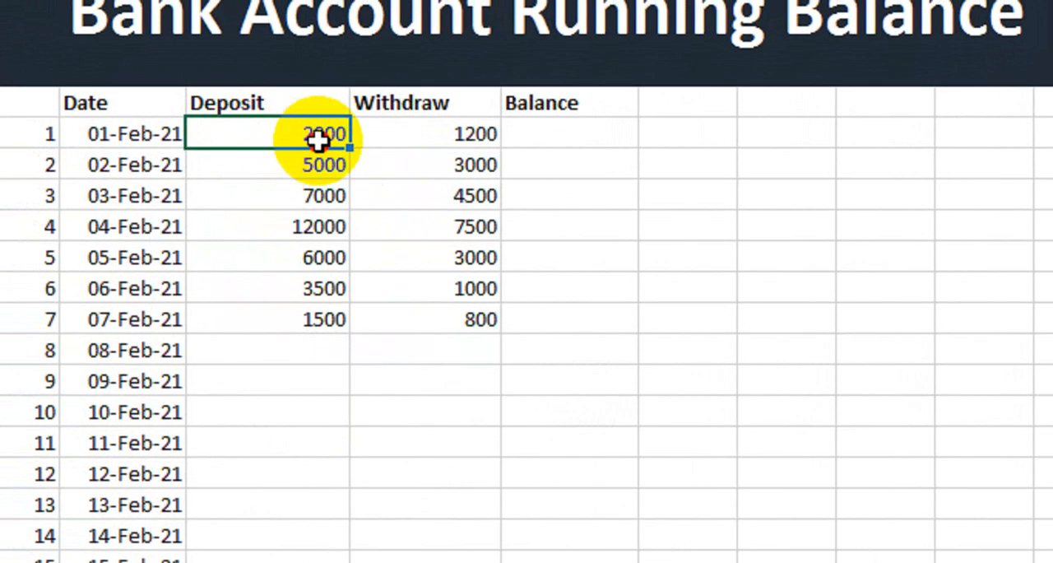
pyautogui.moveTo(318, 140); pyautogui.dragTo(415, 316)
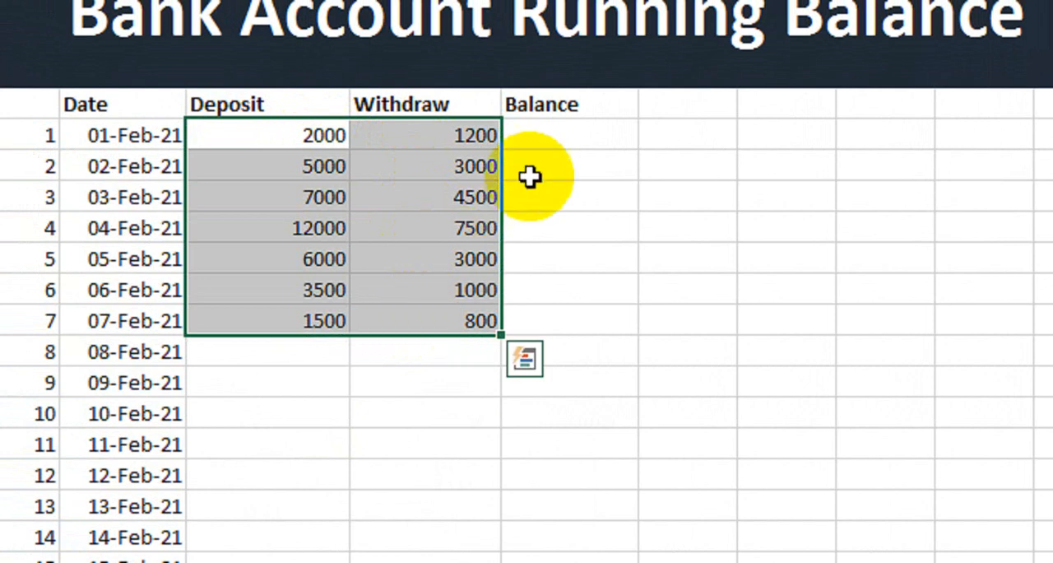
pyautogui.click(549, 138)
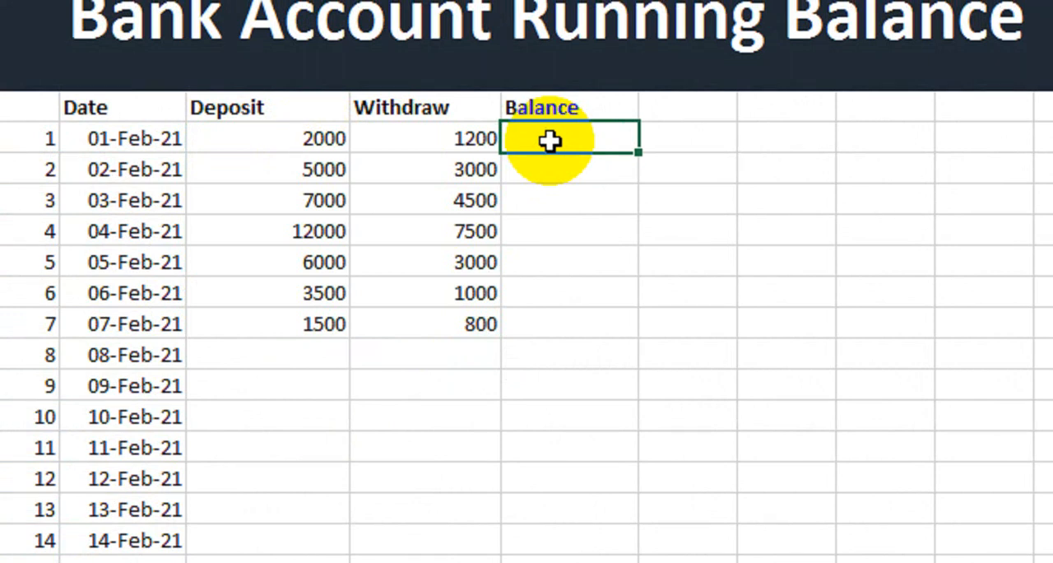
pyautogui.write('=sum(')
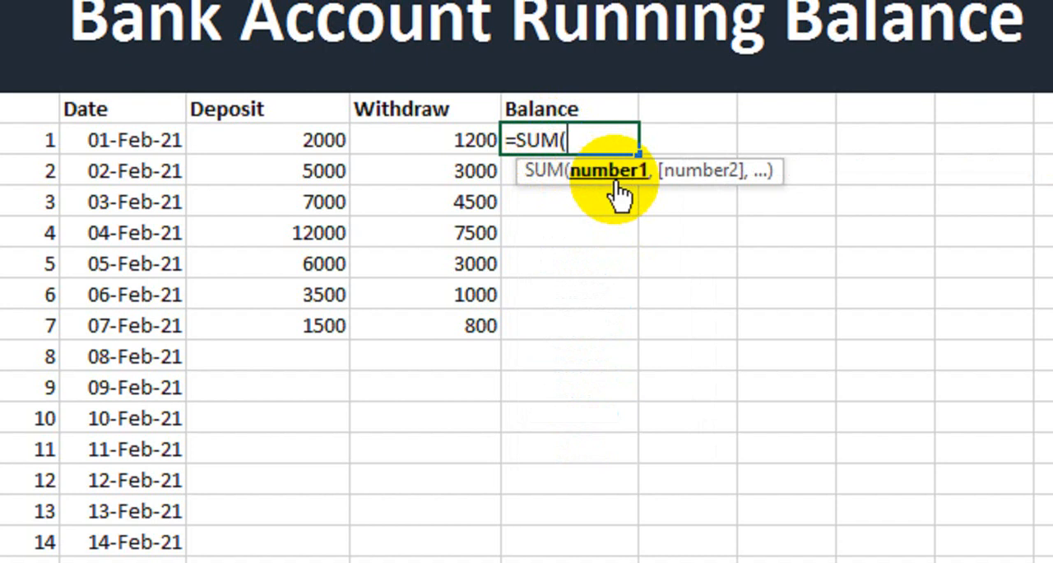
pyautogui.click(297, 146)
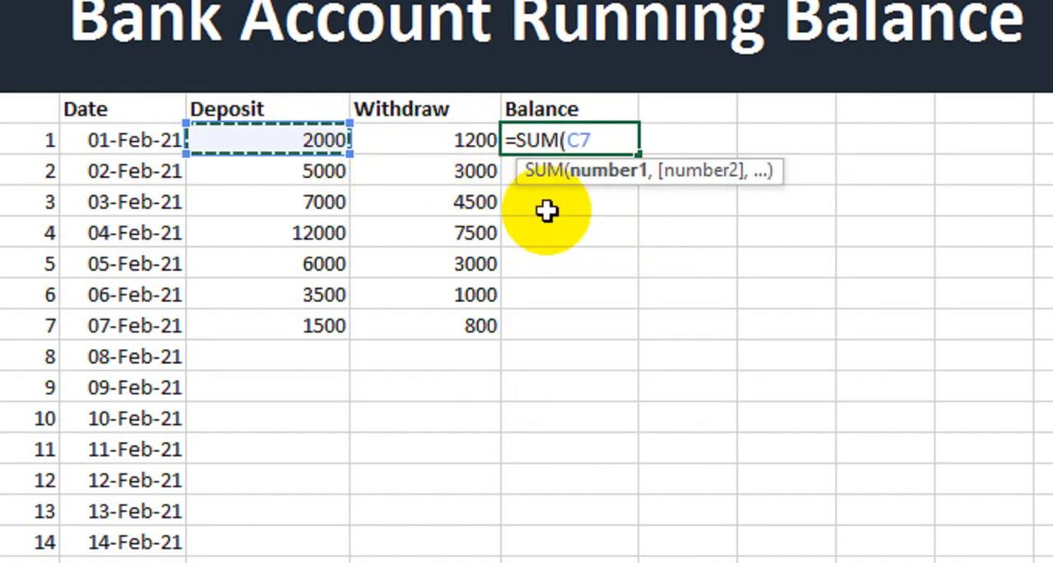
pyautogui.write(',')
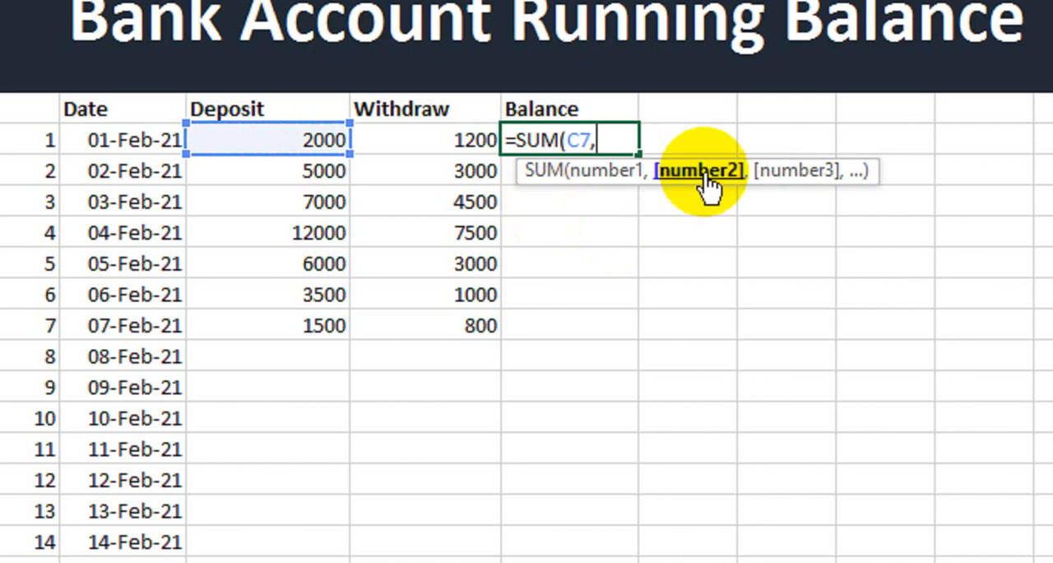
pyautogui.write('-')
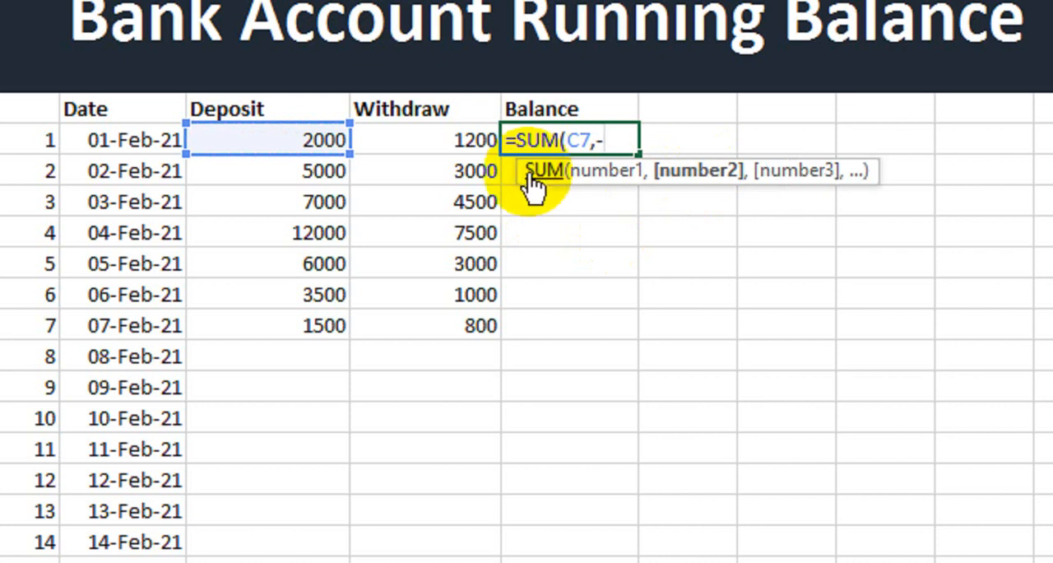
pyautogui.click(426, 140)
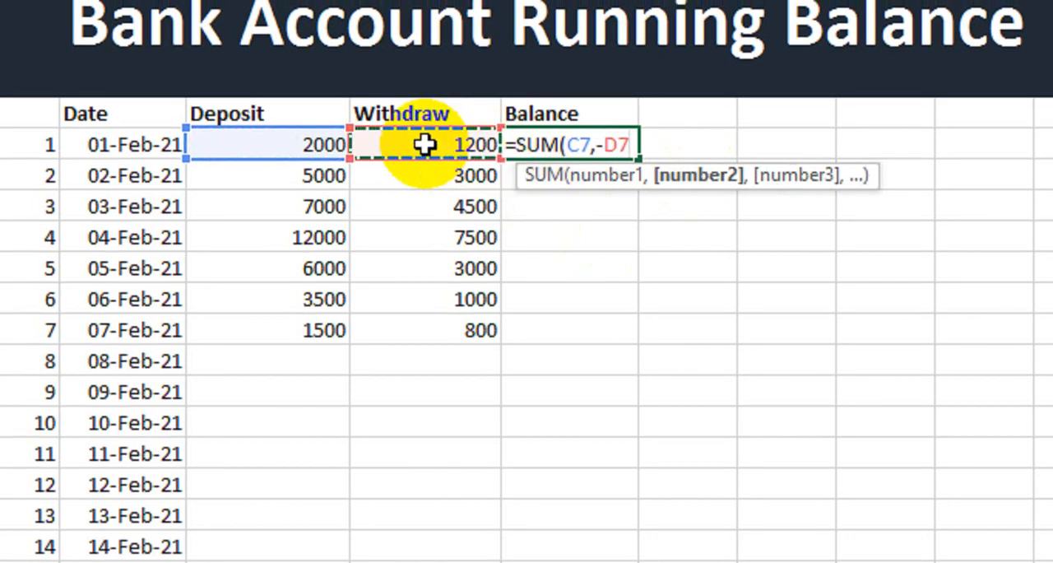
pyautogui.write(',')
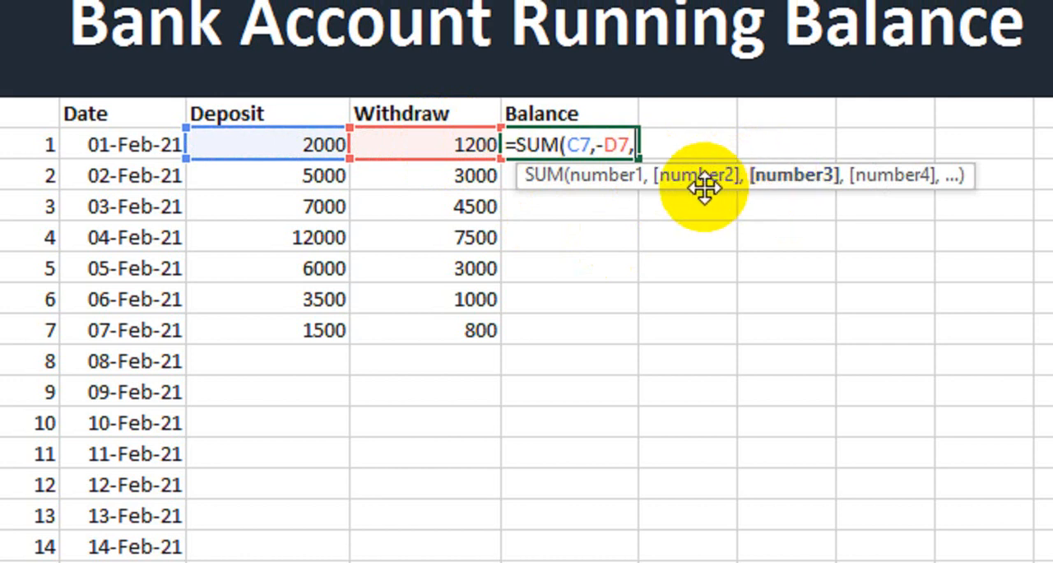
pyautogui.write('off')
# Complete the E7 formula with OFFSET(F7,-1,0) as SUM's third argument and fill it down the Balance column to E13
pyautogui.press('Tab')
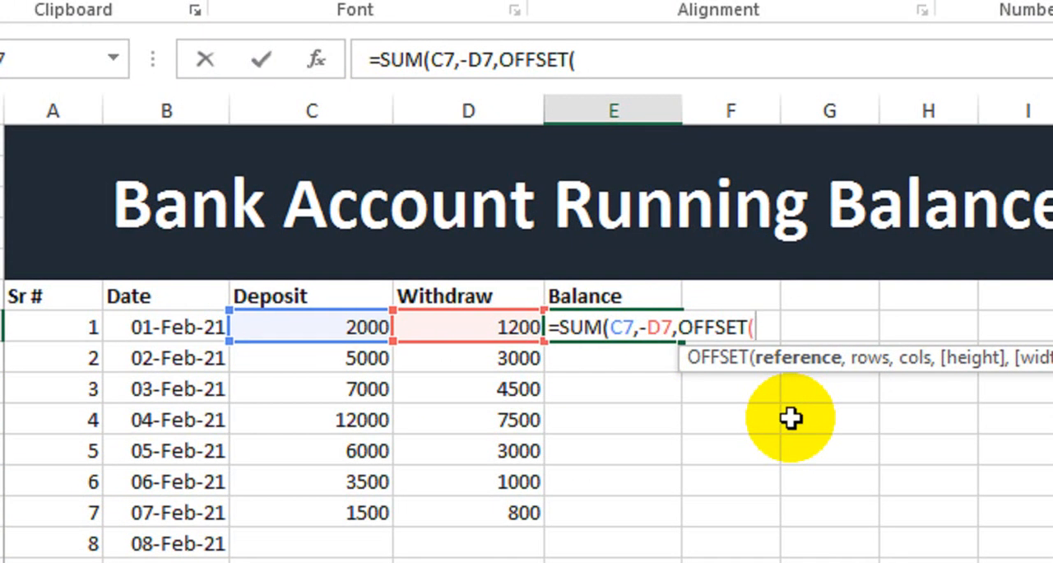
pyautogui.write('F7')
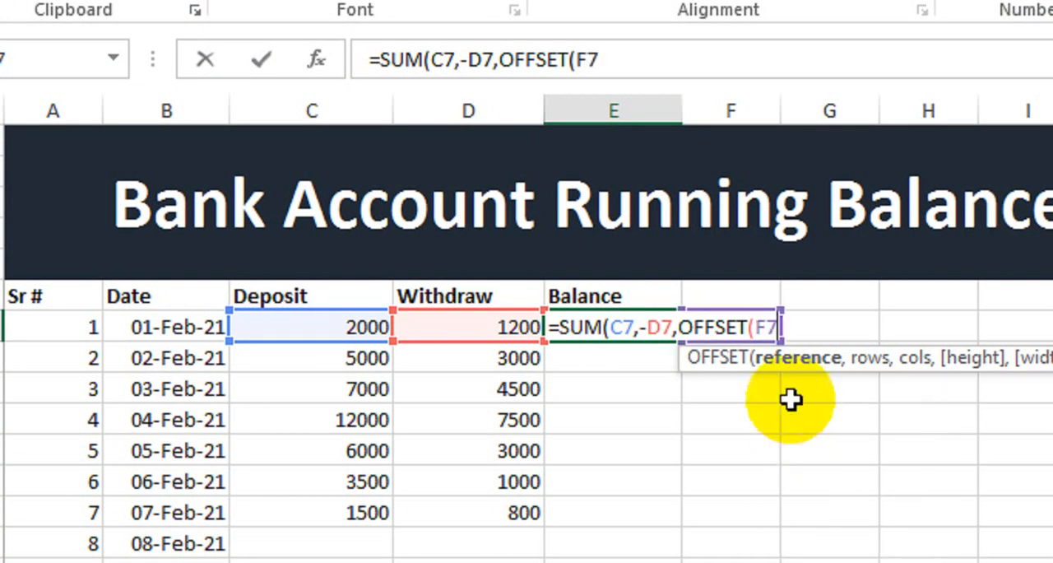
pyautogui.write(',')
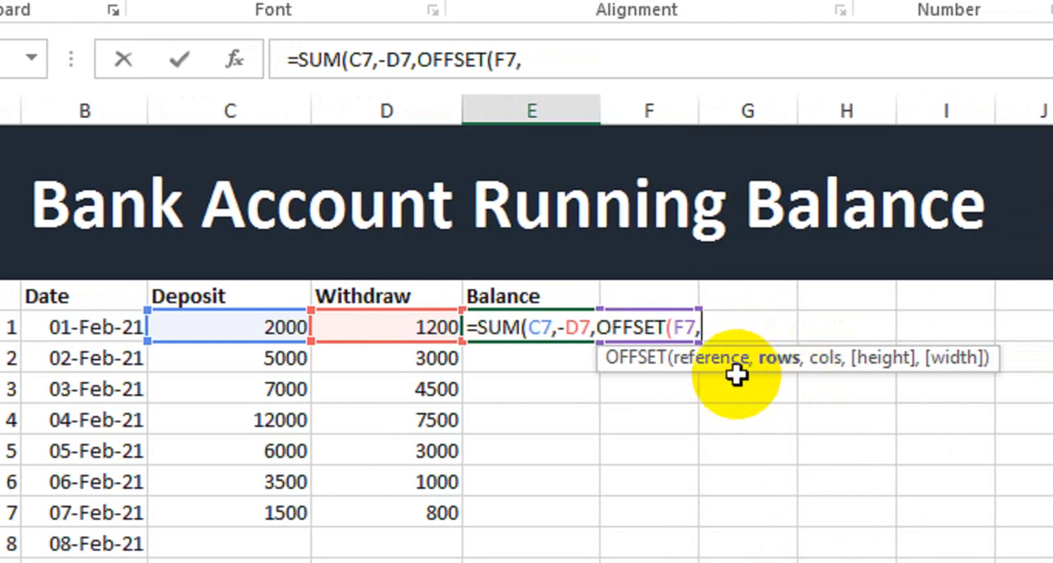
pyautogui.write('-1')
pyautogui.write(',')
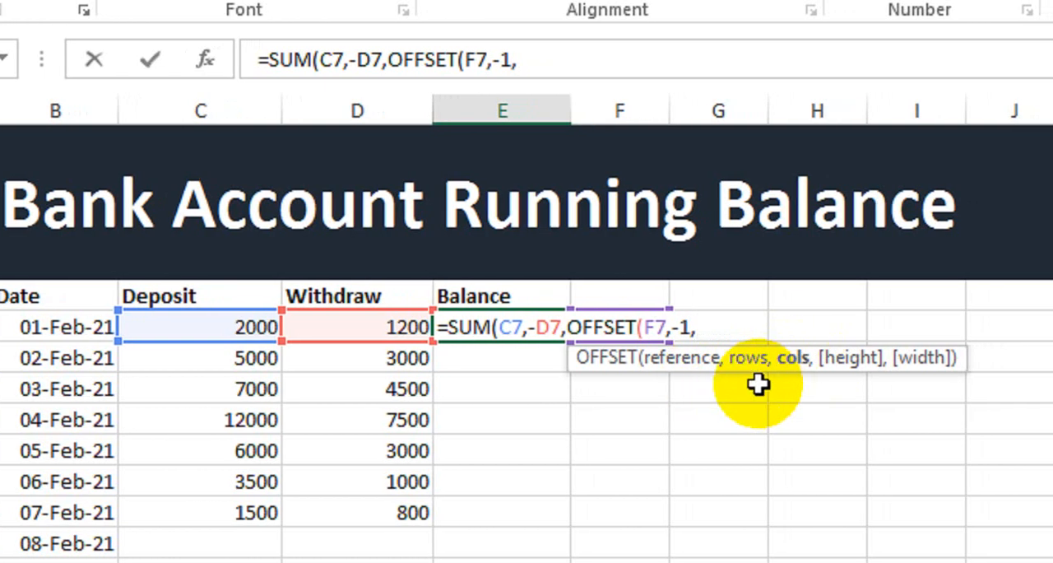
pyautogui.write('0)')
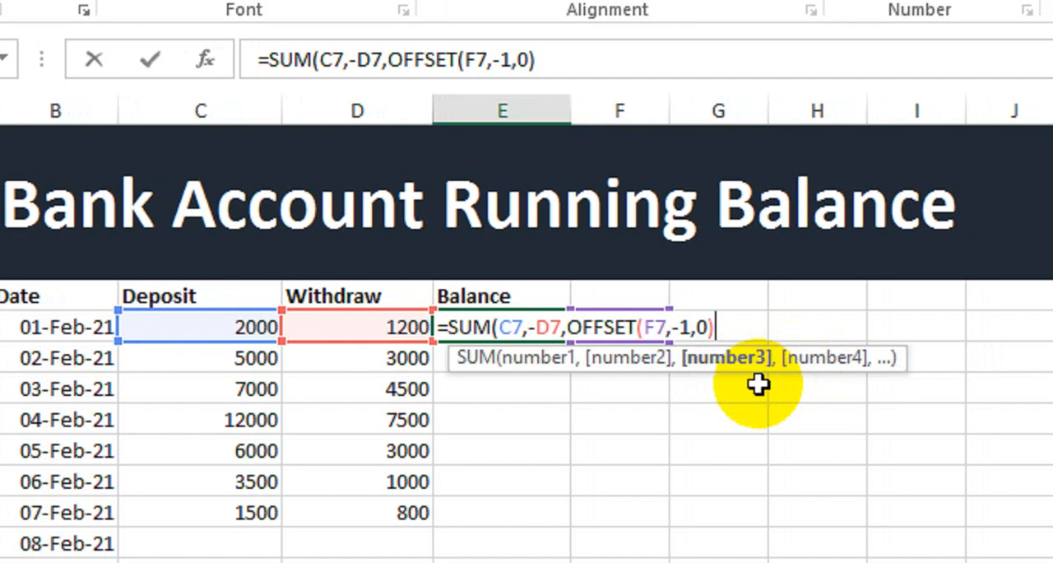
pyautogui.write(')')
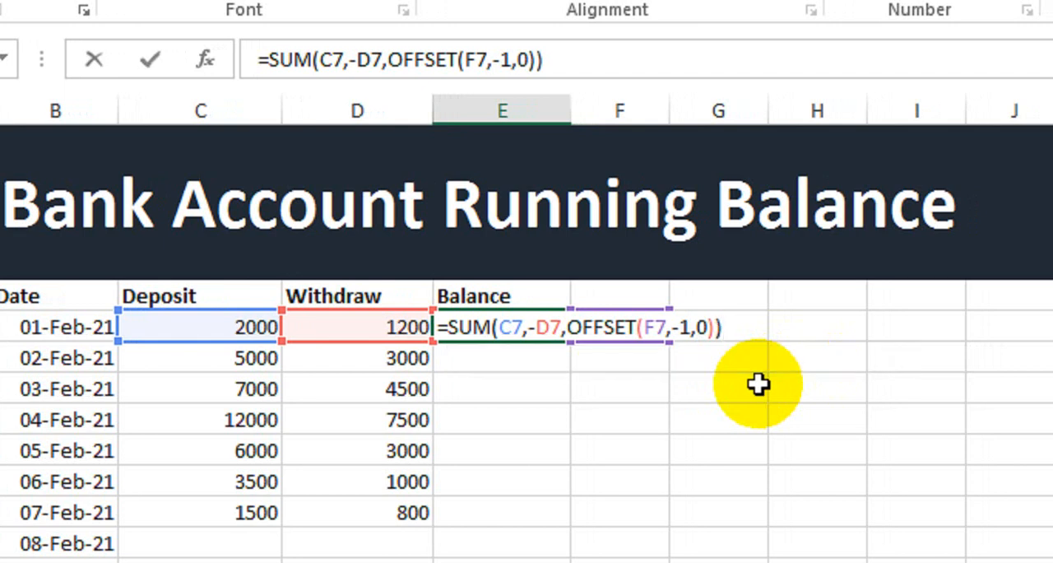
pyautogui.press('Return')
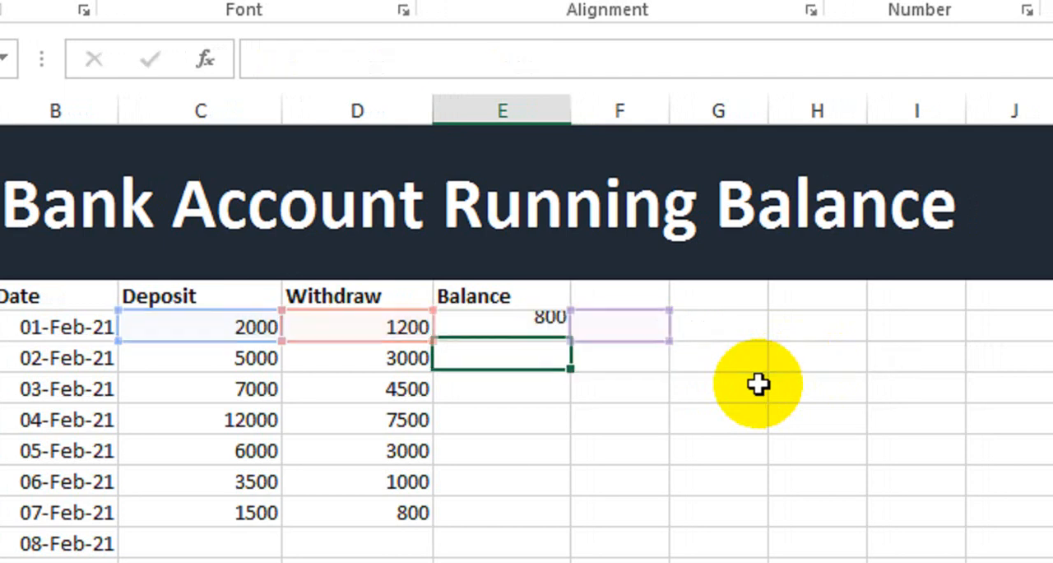
pyautogui.click(515, 327)
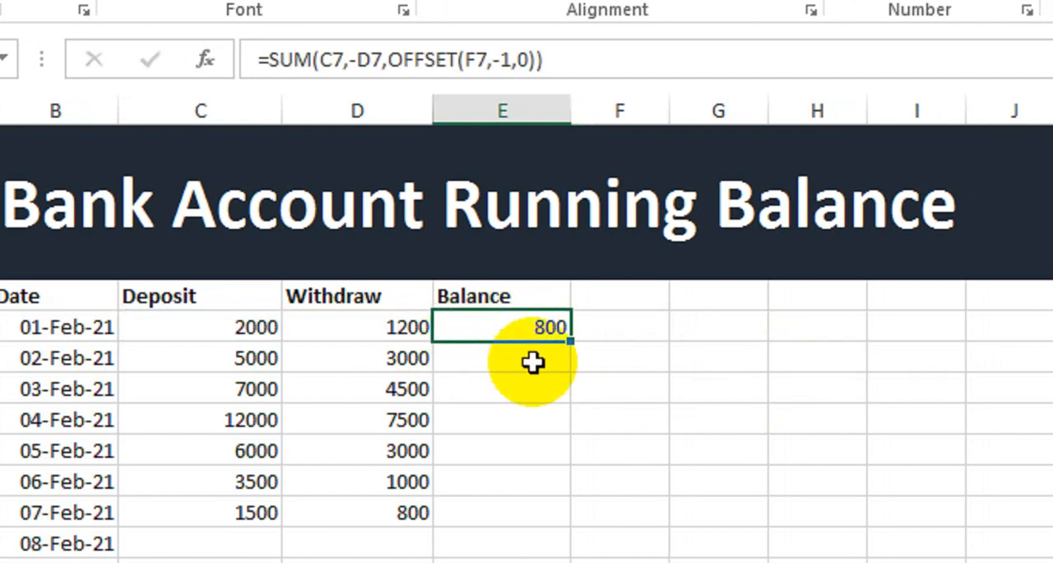
pyautogui.moveTo(570, 341); pyautogui.dragTo(555, 528)
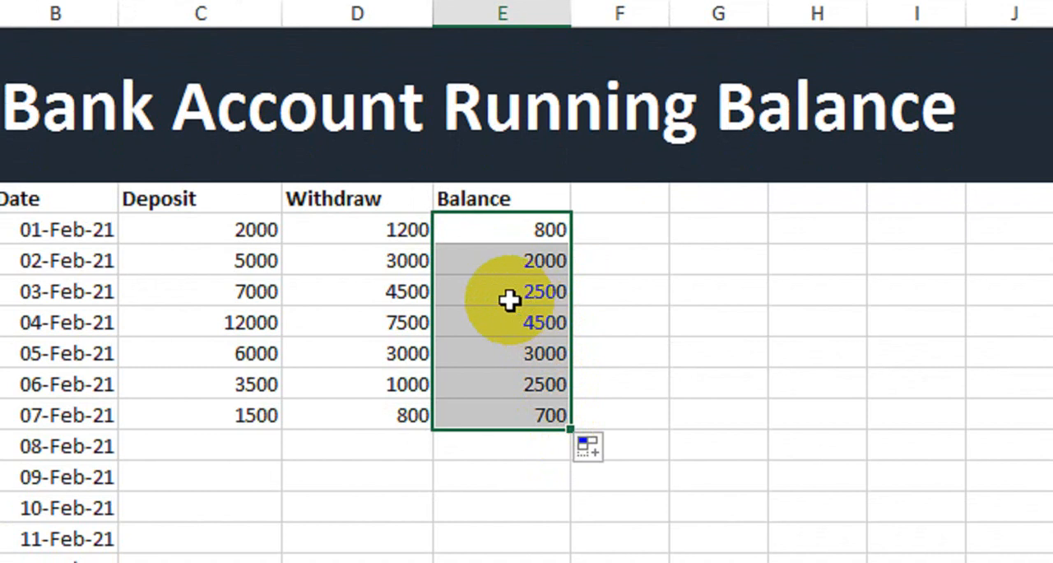
# Compare the deposit, withdrawal and balance of the first three dates, and review the whole filled Balance range E7:E13
pyautogui.click(378, 235)
pyautogui.click(557, 230)
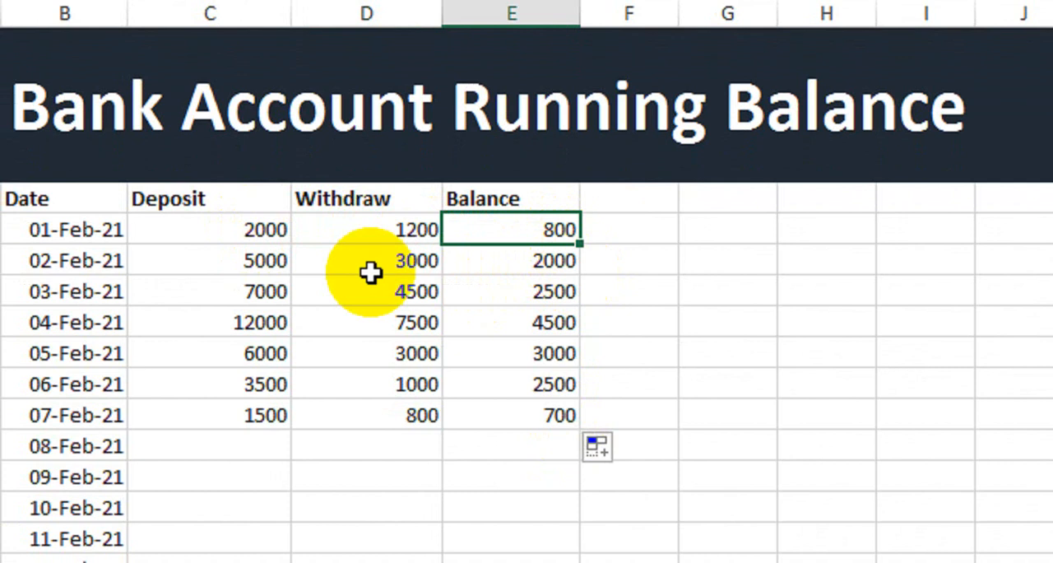
pyautogui.click(181, 261)
pyautogui.click(367, 268)
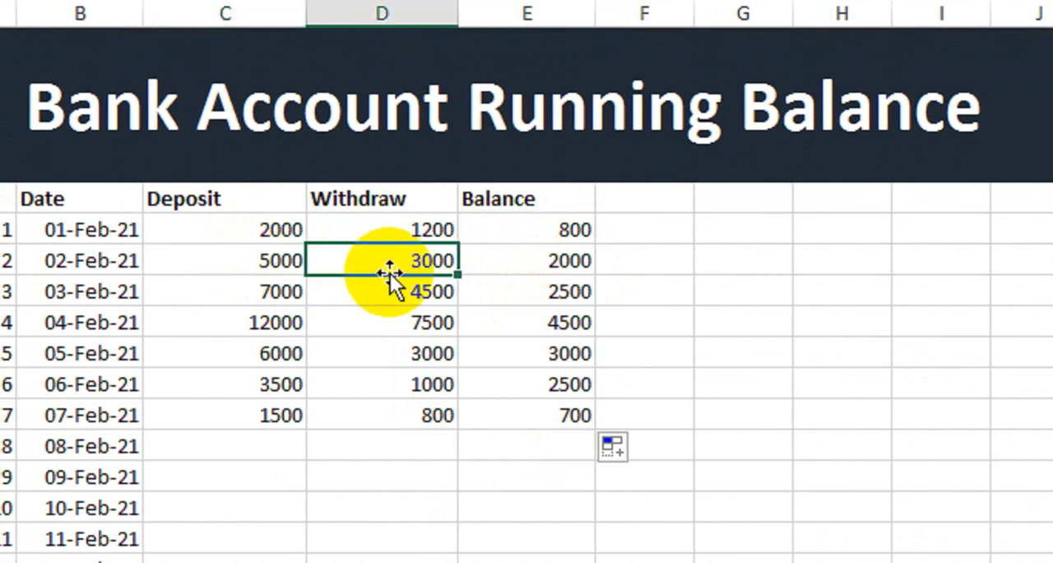
pyautogui.click(533, 266)
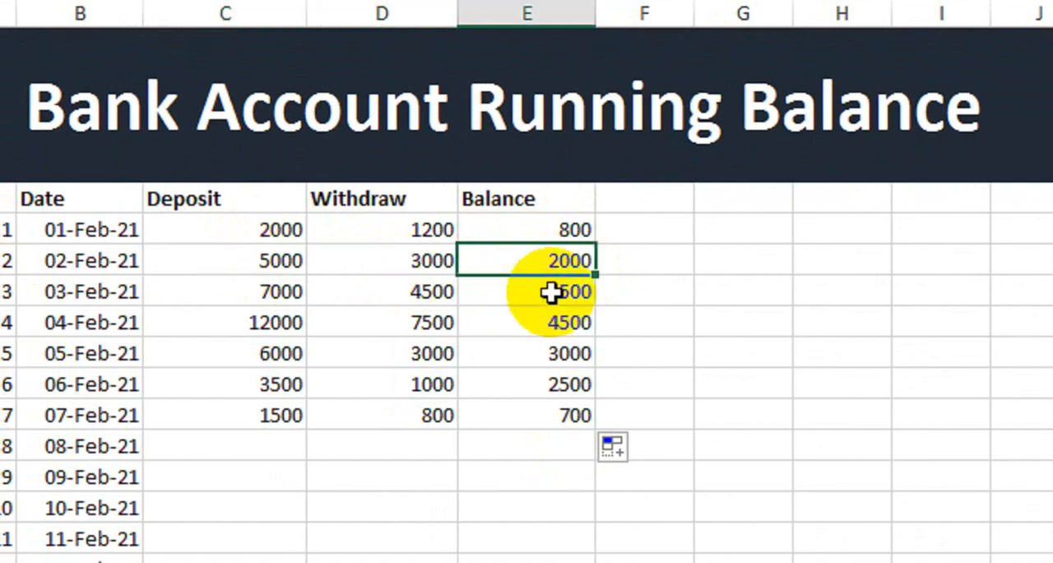
pyautogui.click(298, 289)
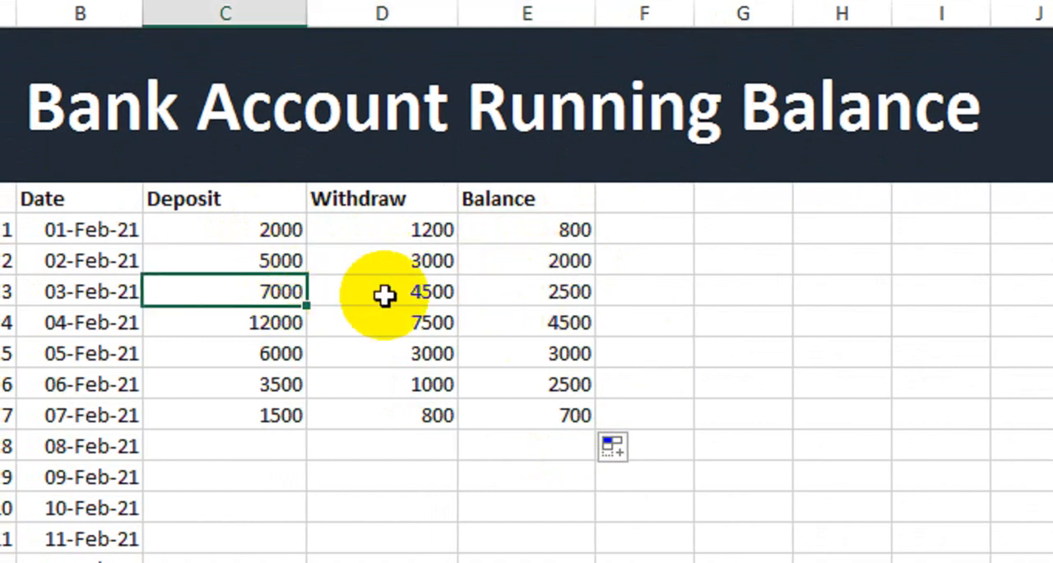
pyautogui.click(397, 293)
pyautogui.click(548, 313)
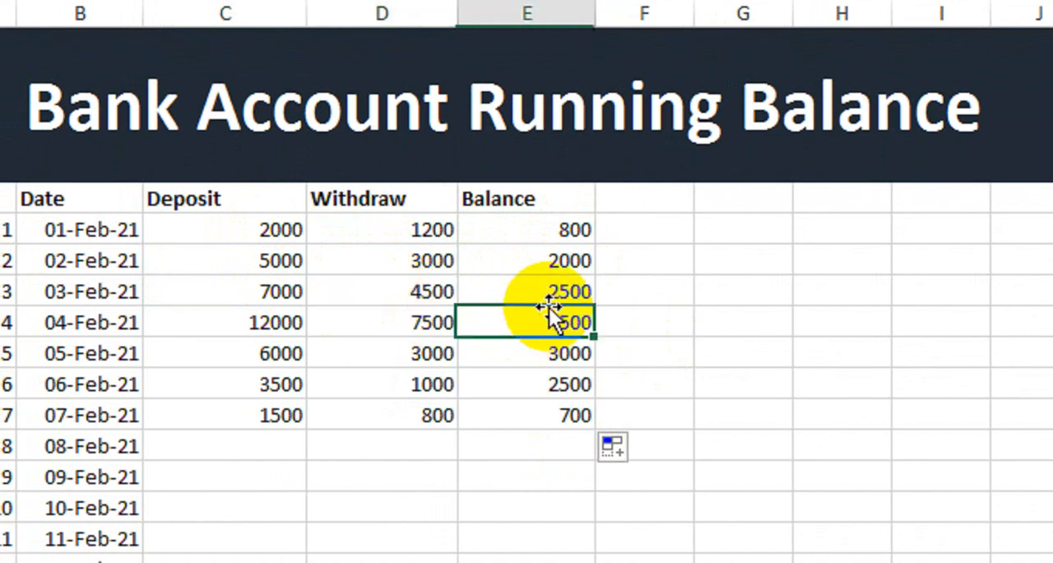
pyautogui.click(564, 299)
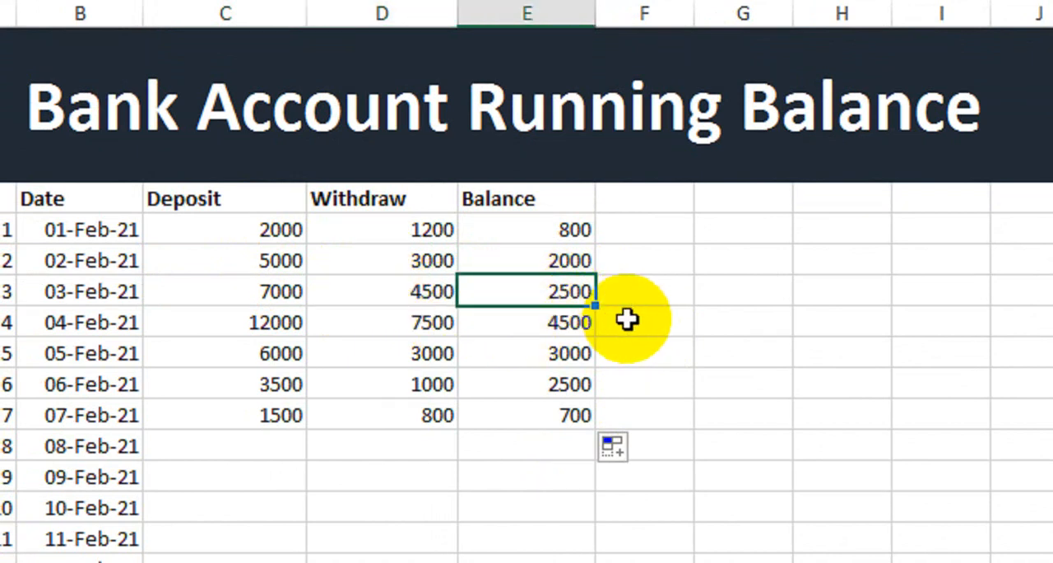
pyautogui.moveTo(546, 231); pyautogui.dragTo(546, 409)
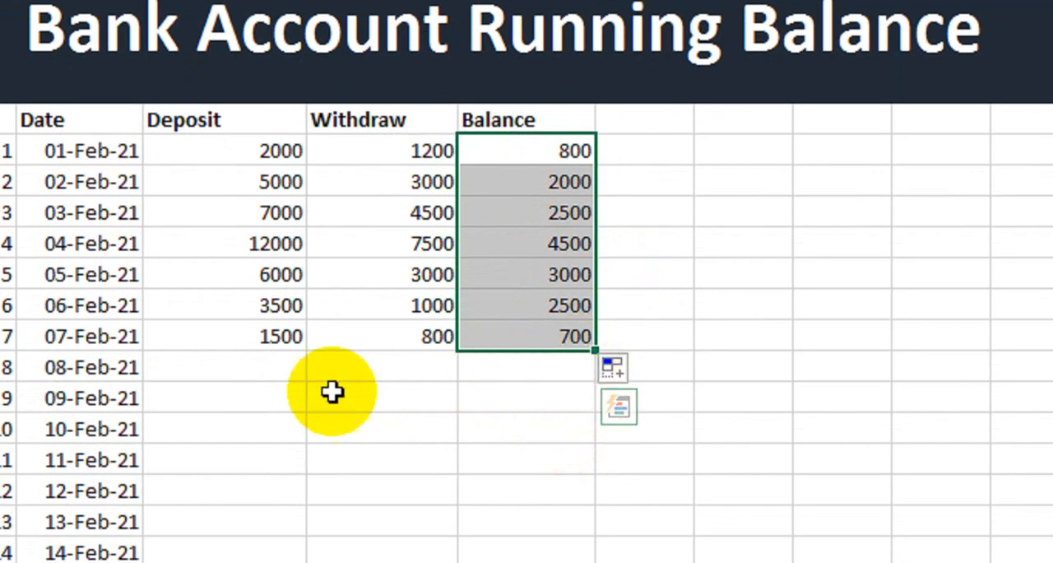
# Fill the Balance formula down from E13 to E22 and check the rows that have no deposit or withdrawal
pyautogui.moveTo(271, 374); pyautogui.dragTo(392, 374)
pyautogui.click(535, 362)
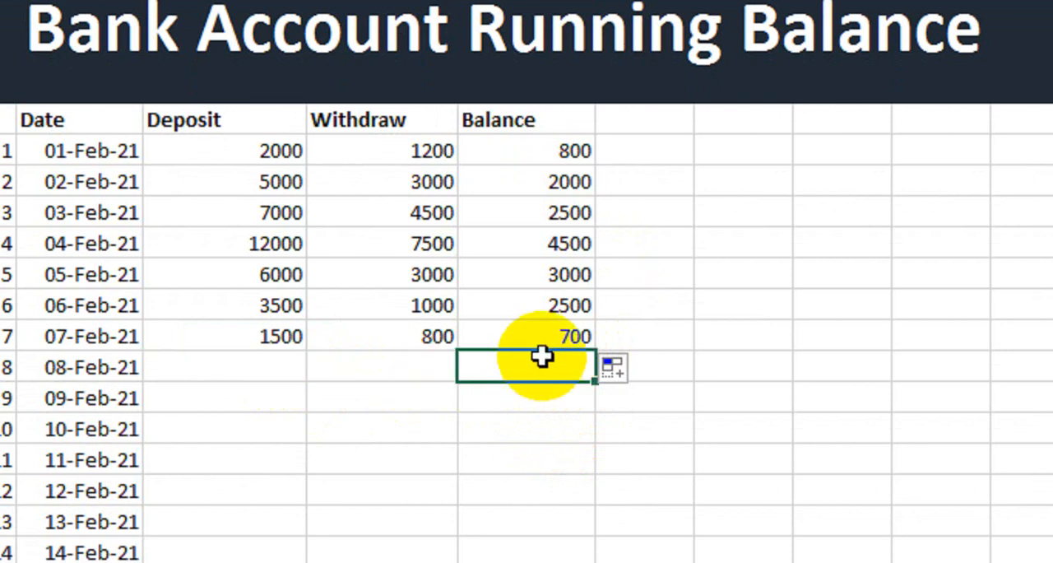
pyautogui.click(561, 343)
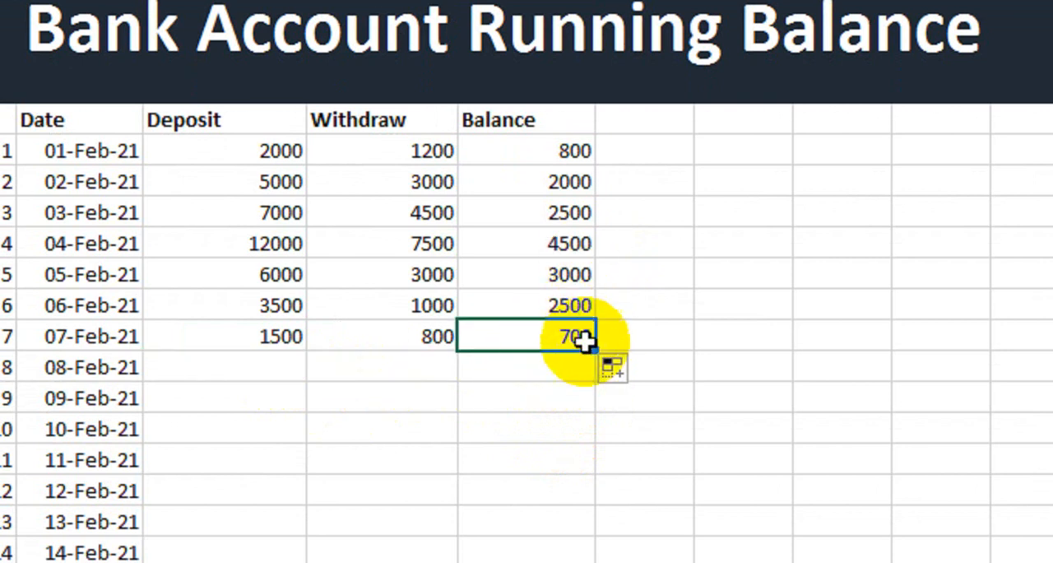
pyautogui.moveTo(595, 350); pyautogui.dragTo(591, 562)
pyautogui.moveTo(590, 469); pyautogui.dragTo(585, 477)
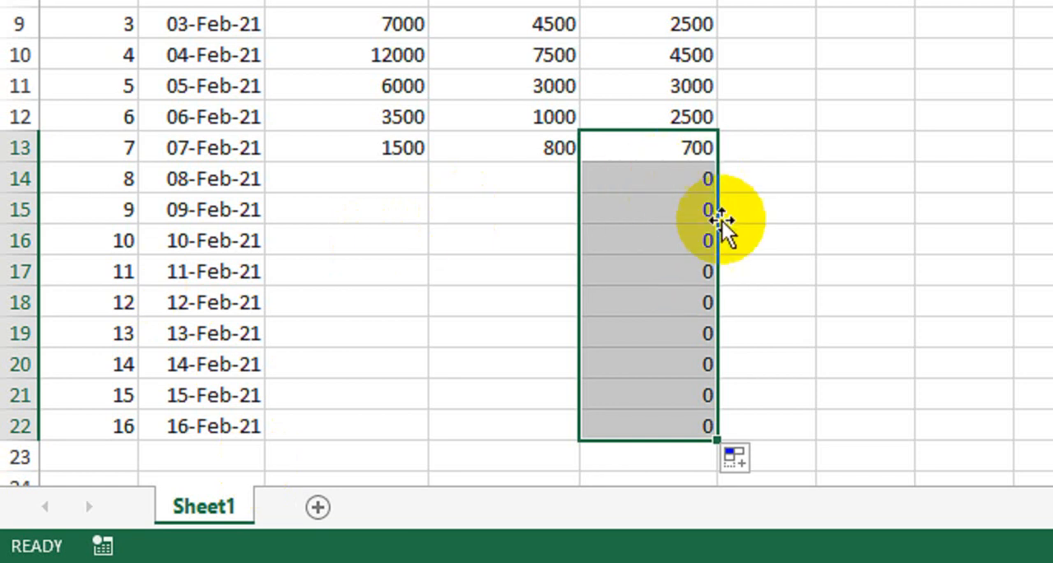
pyautogui.moveTo(665, 190); pyautogui.dragTo(670, 426)
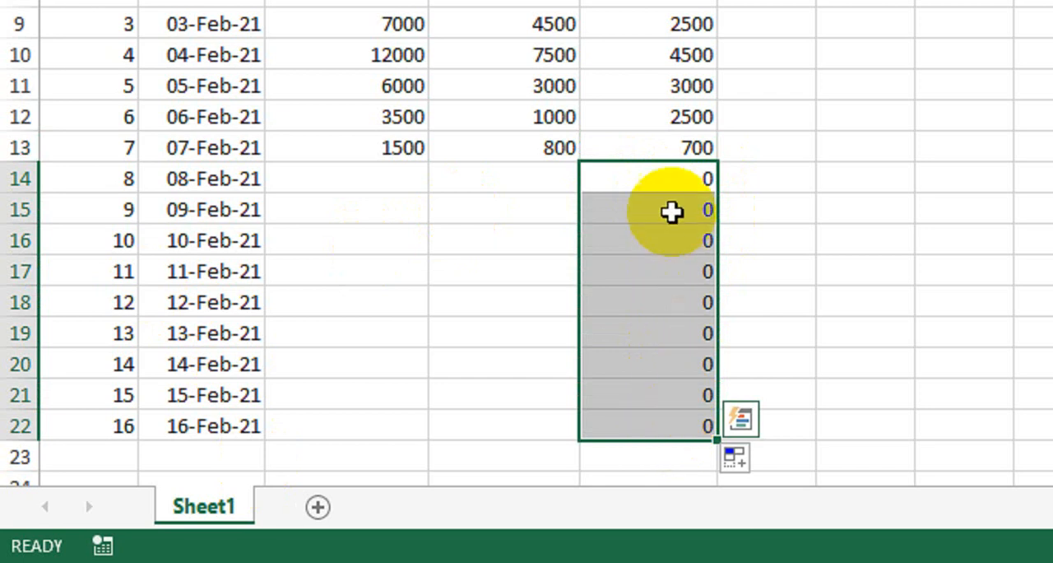
pyautogui.moveTo(378, 178); pyautogui.dragTo(514, 368)
pyautogui.moveTo(693, 186); pyautogui.dragTo(685, 399)
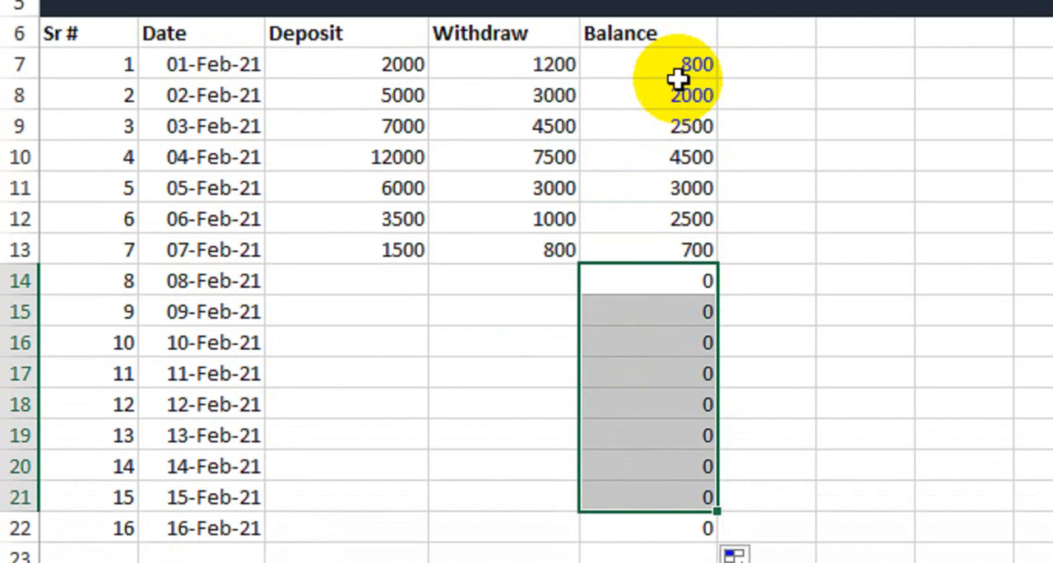
# Edit the Balance formula in E7 to wrap the SUM in an IF function with the logical test C7=""
pyautogui.click(680, 80)
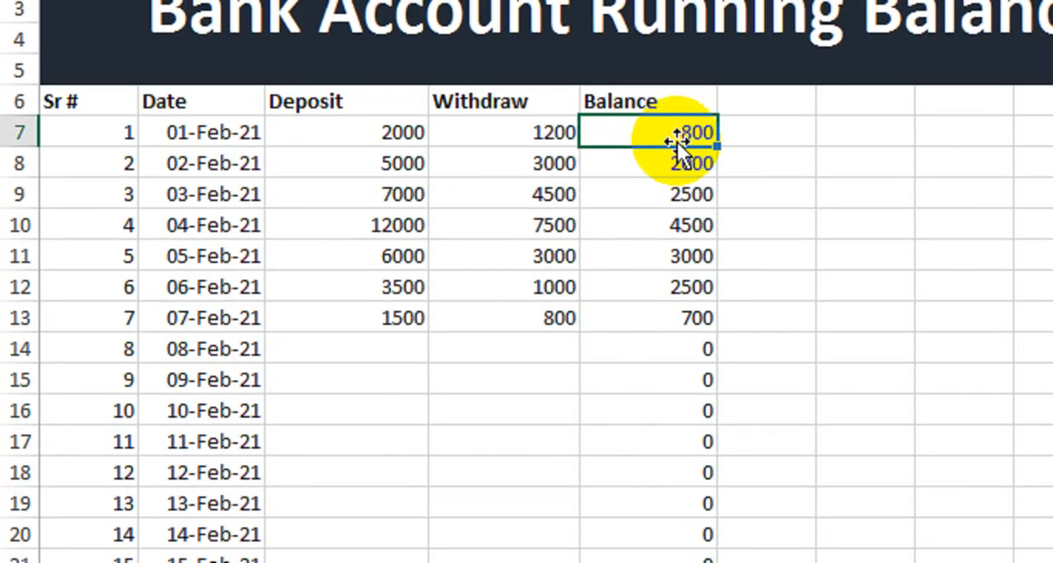
pyautogui.doubleClick(673, 141)
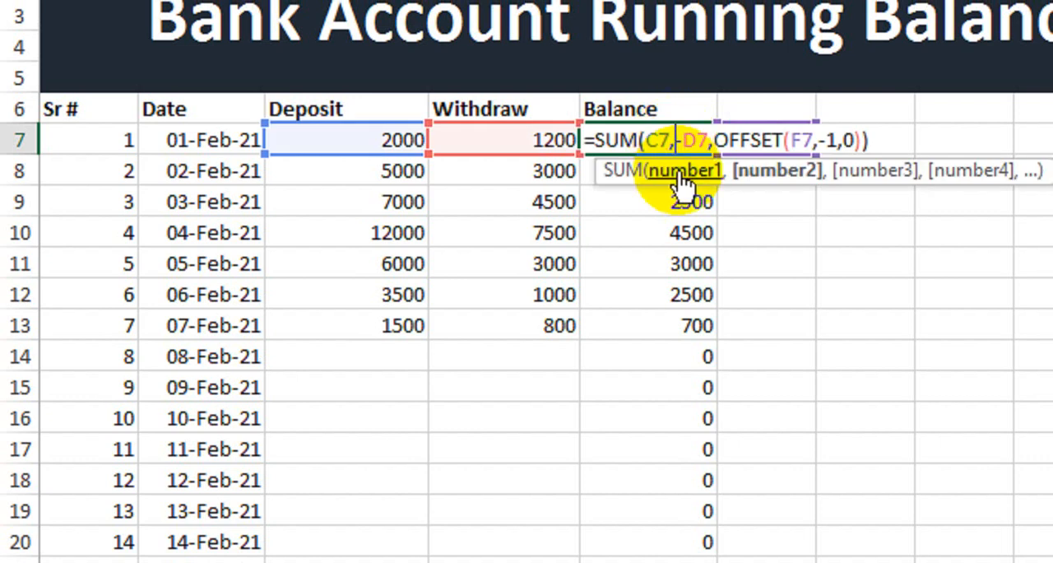
pyautogui.click(596, 142)
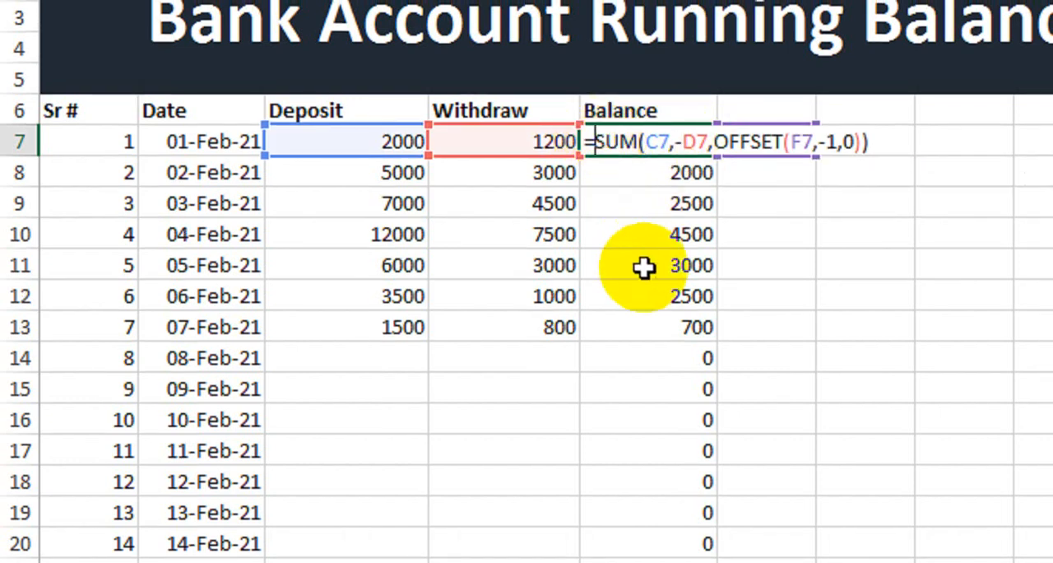
pyautogui.write('IF(')
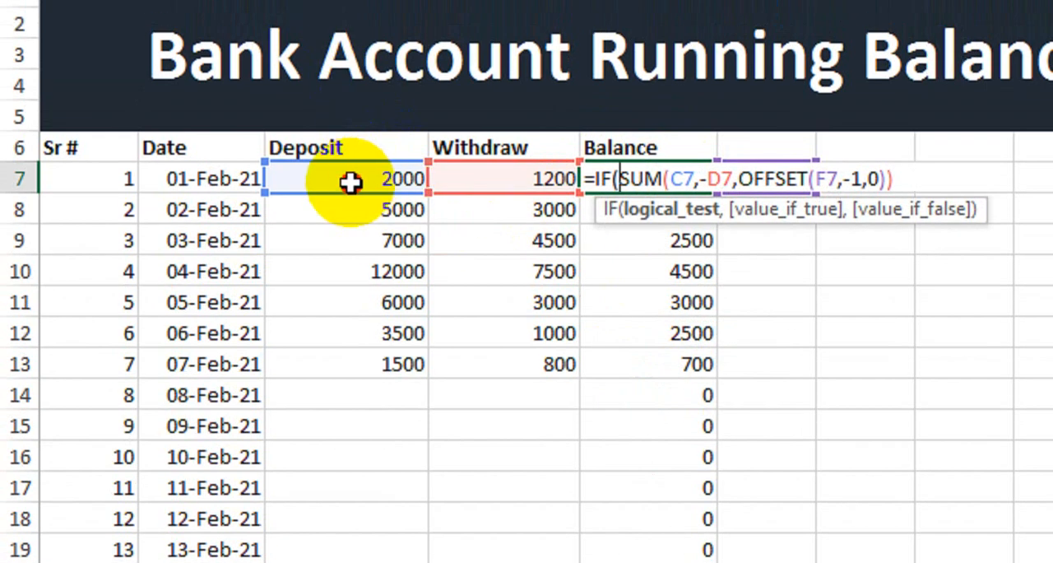
pyautogui.click(350, 183)
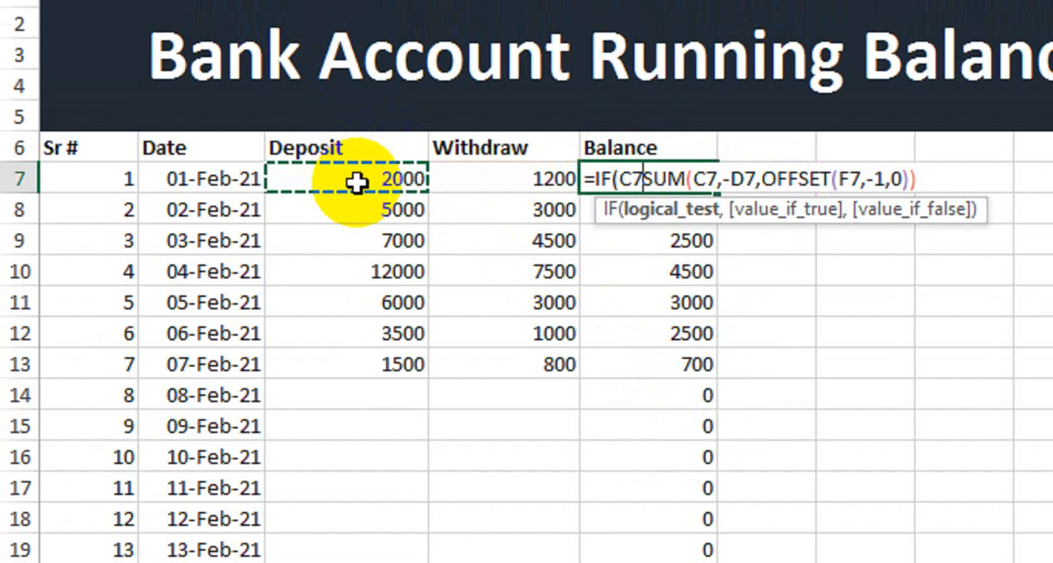
pyautogui.write('=')
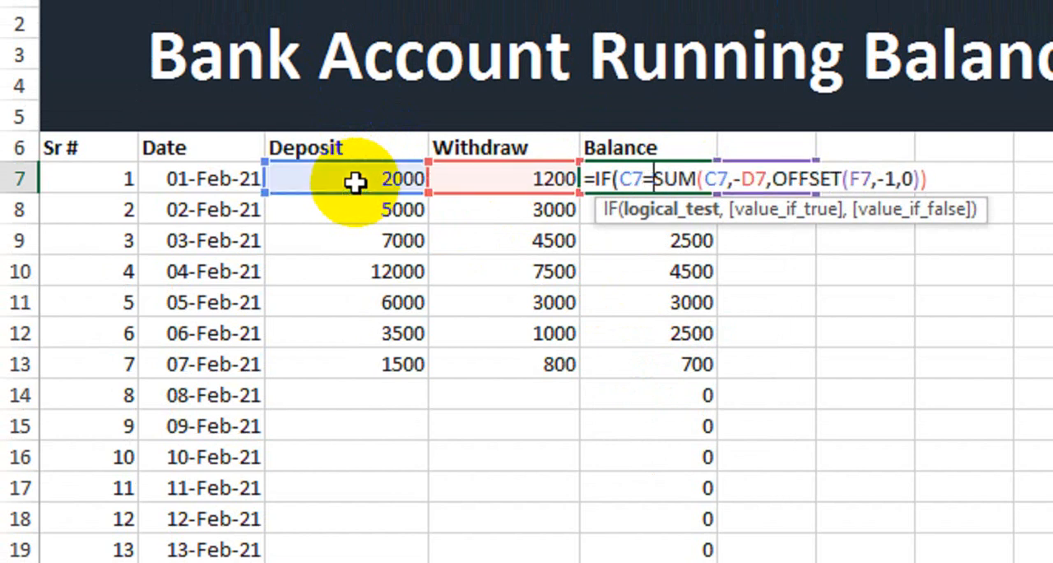
pyautogui.write('"')
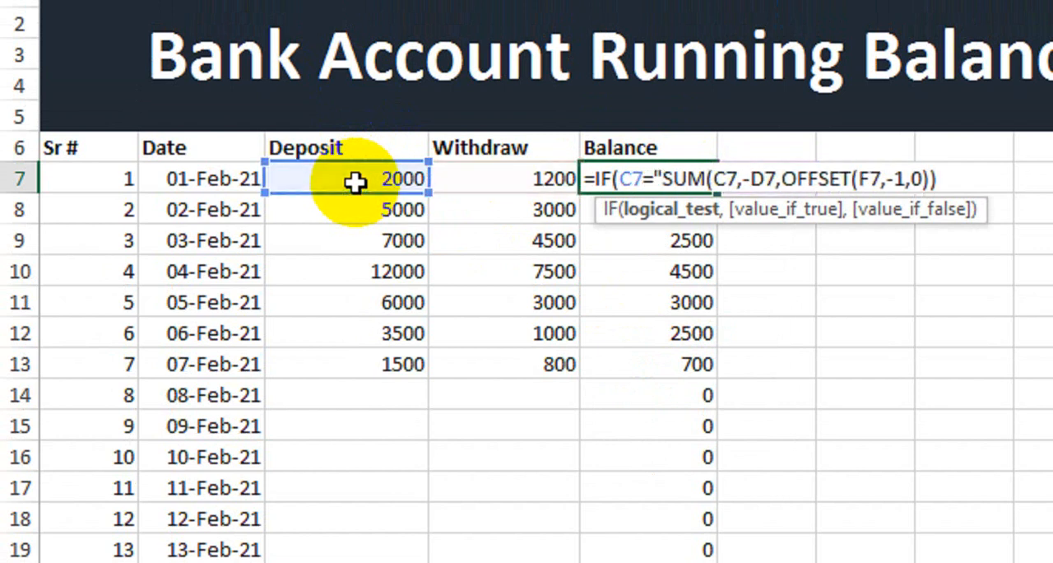
pyautogui.write('"')
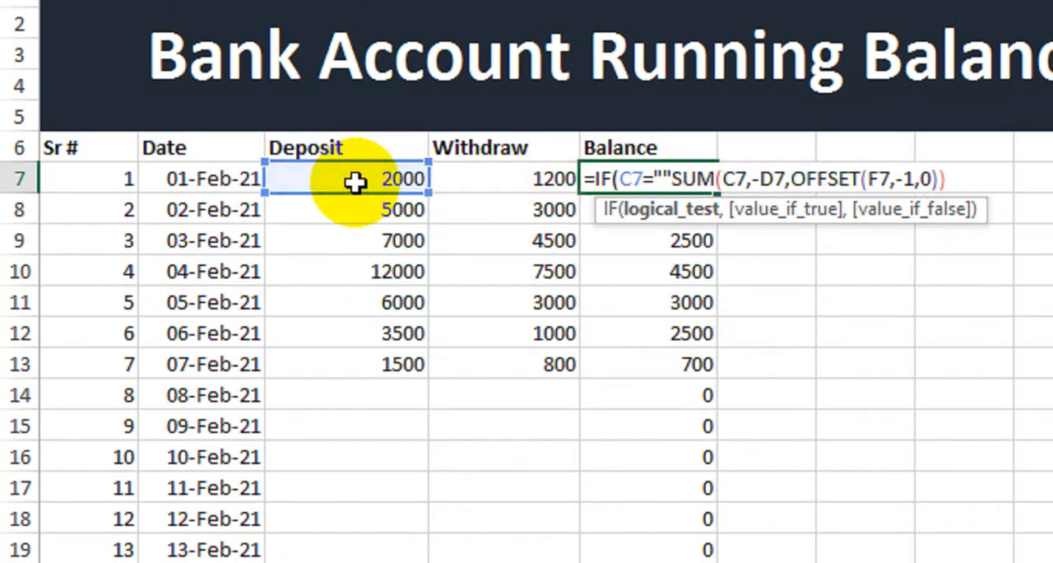
pyautogui.write(',')
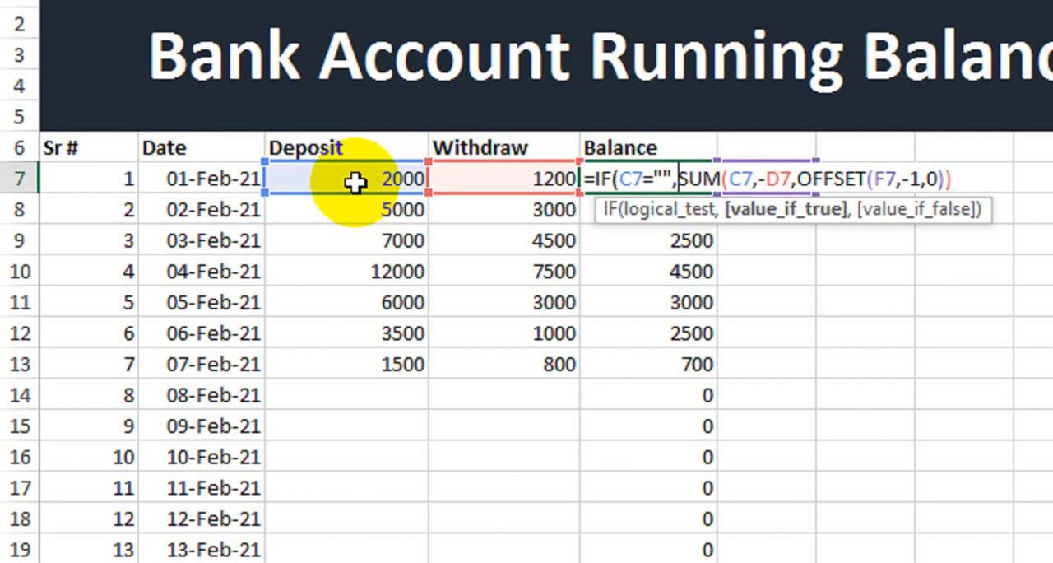
pyautogui.write('"')
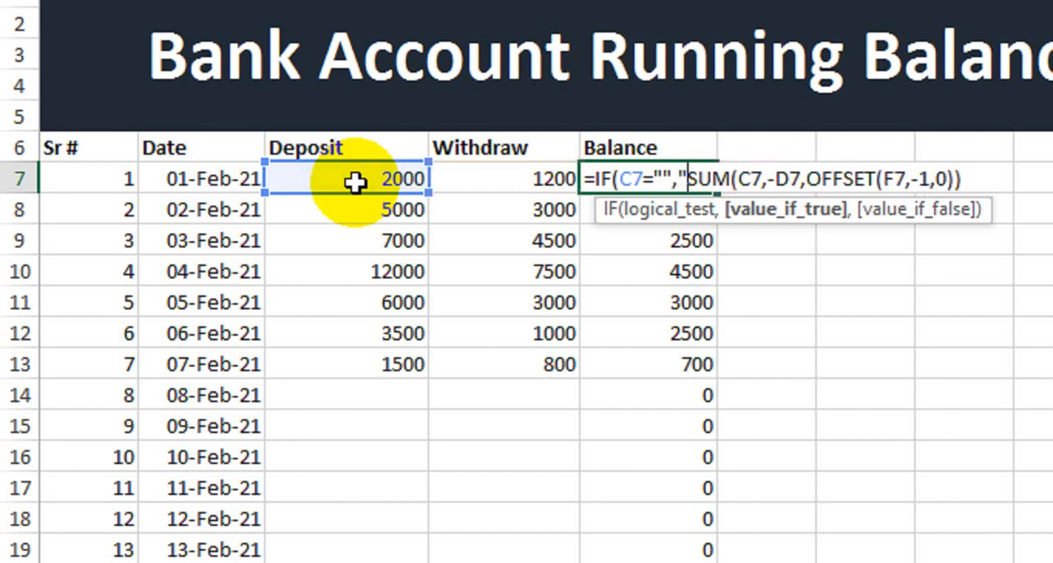
pyautogui.write('",')
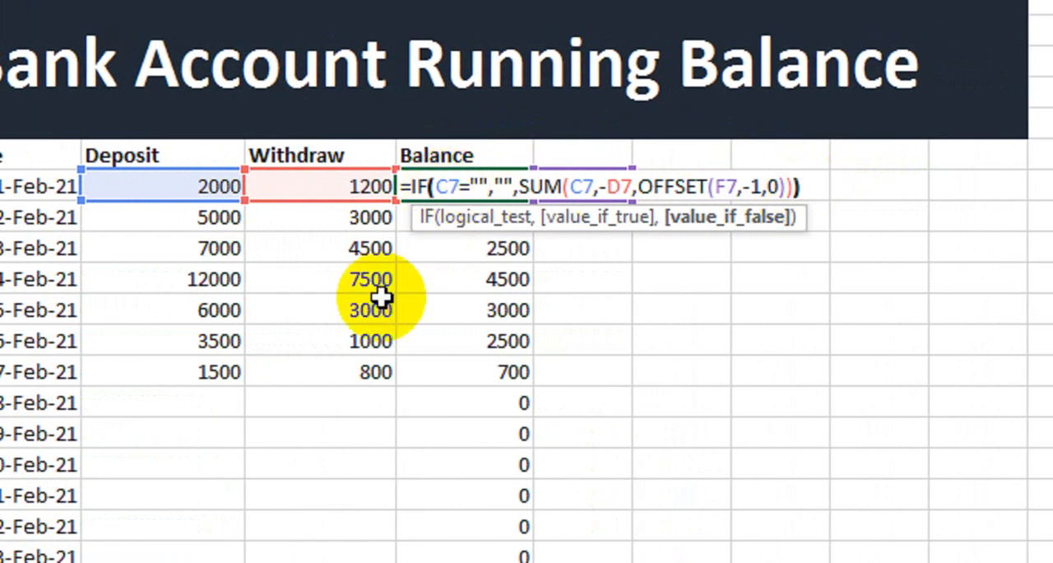
# Complete the E7 IF formula with "" as value if true and the existing SUM as value if false, and fill it down to E22
pyautogui.write(')')
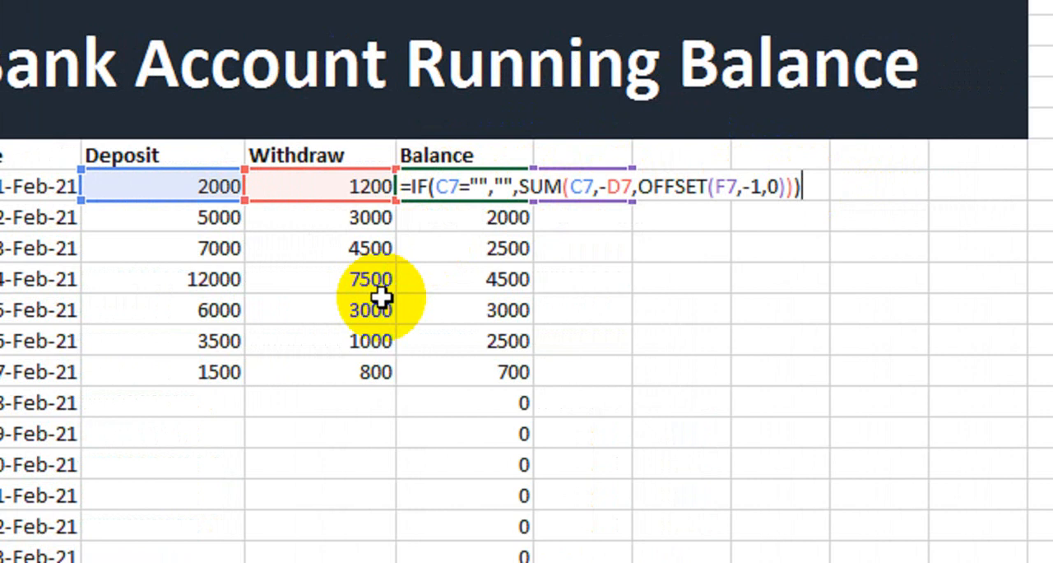
pyautogui.press('Return')
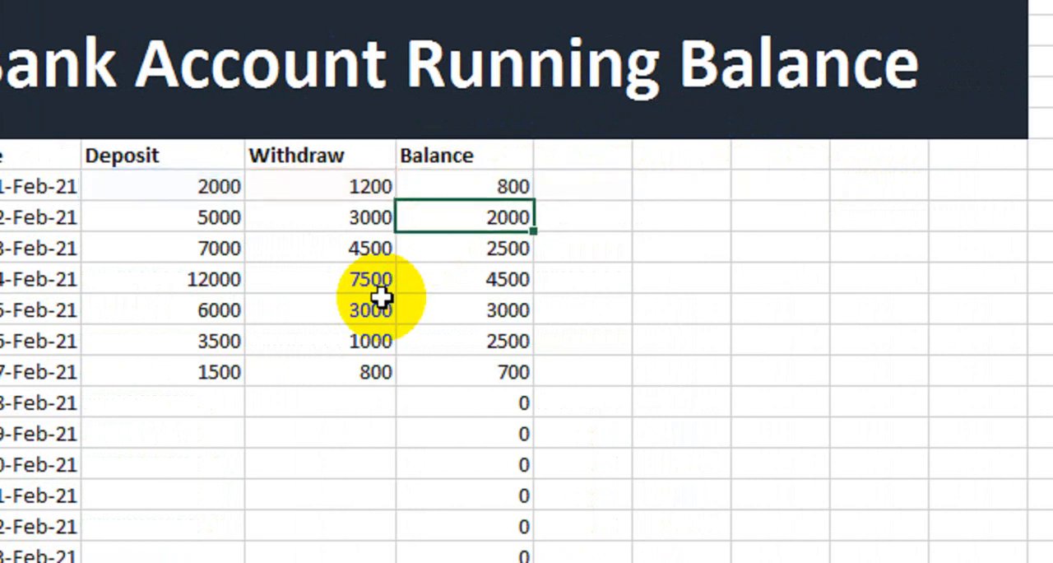
pyautogui.click(531, 188)
pyautogui.moveTo(536, 200); pyautogui.dragTo(517, 562)
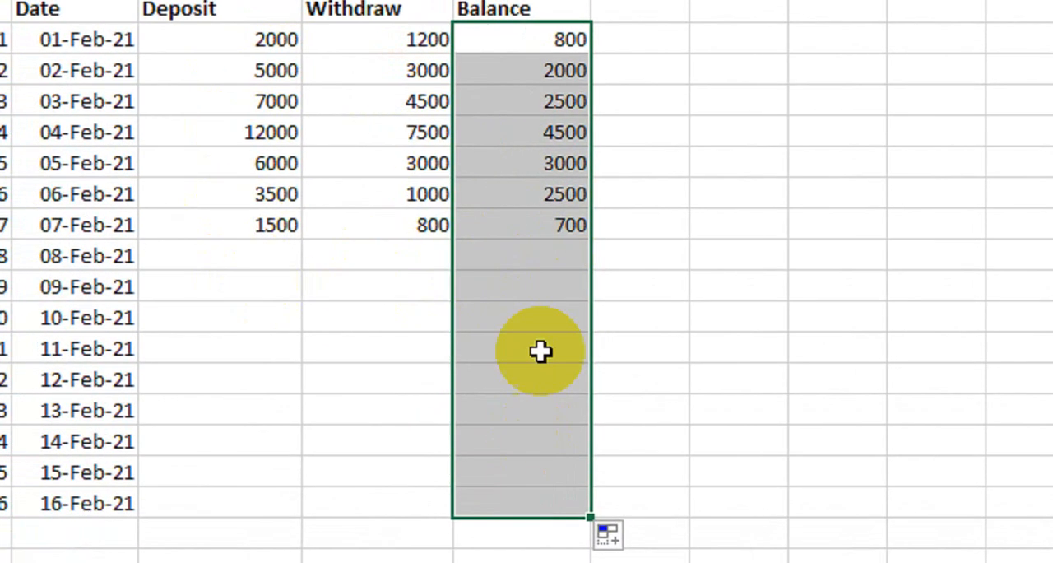
# Enter a deposit of 7000 and a withdrawal of 3000 for 08-Feb-21
pyautogui.click(263, 256)
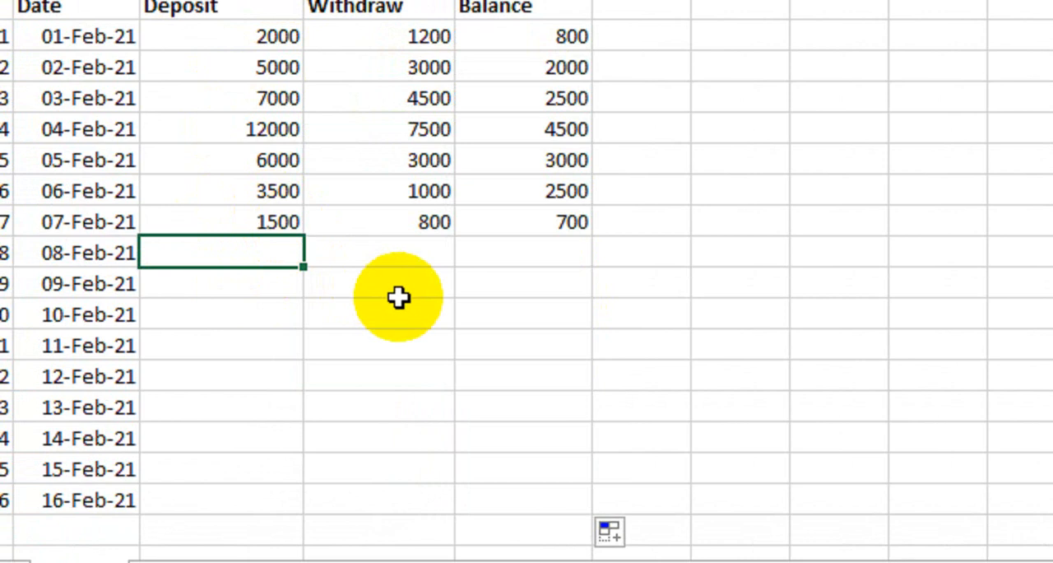
pyautogui.write('7000')
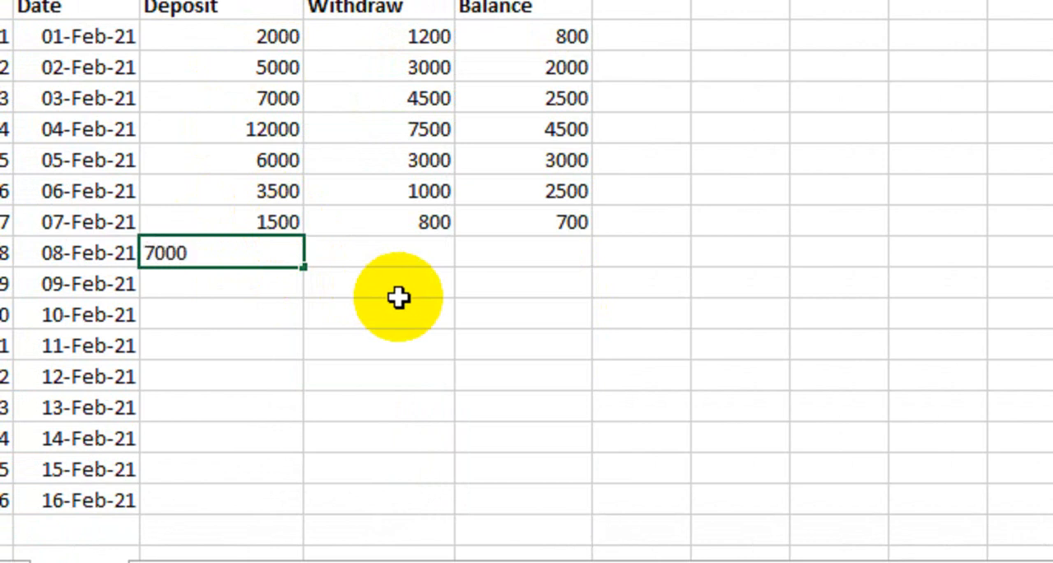
pyautogui.press('Tab')
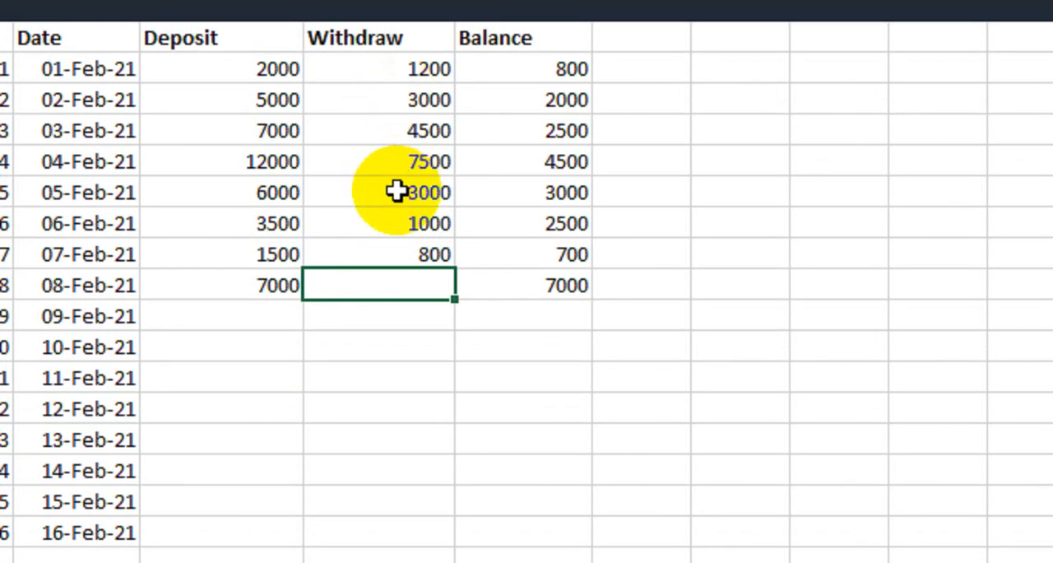
pyautogui.write('3000')
pyautogui.press('Return')
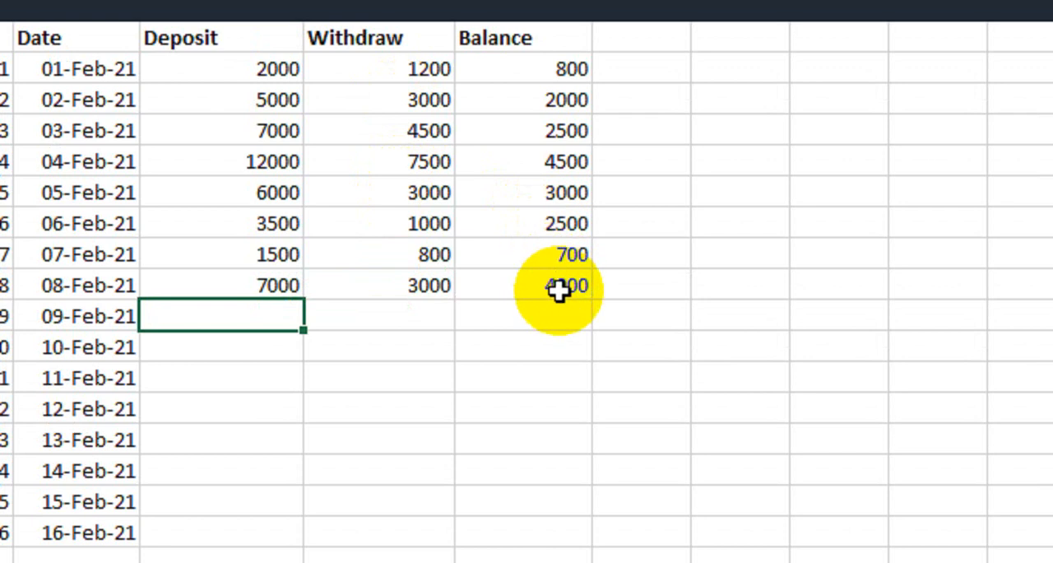
# Enter deposit 8000 and withdrawal 4600 for 09-Feb-21, and deposit 4000 and withdrawal 2500 for 10-Feb-21
pyautogui.write('8')
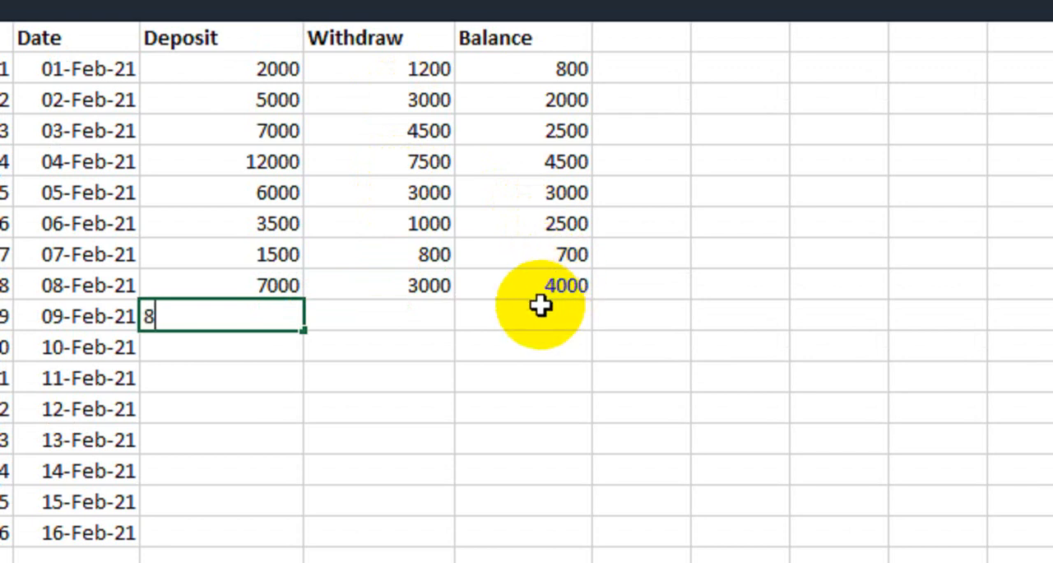
pyautogui.write('000')
pyautogui.press('Tab')
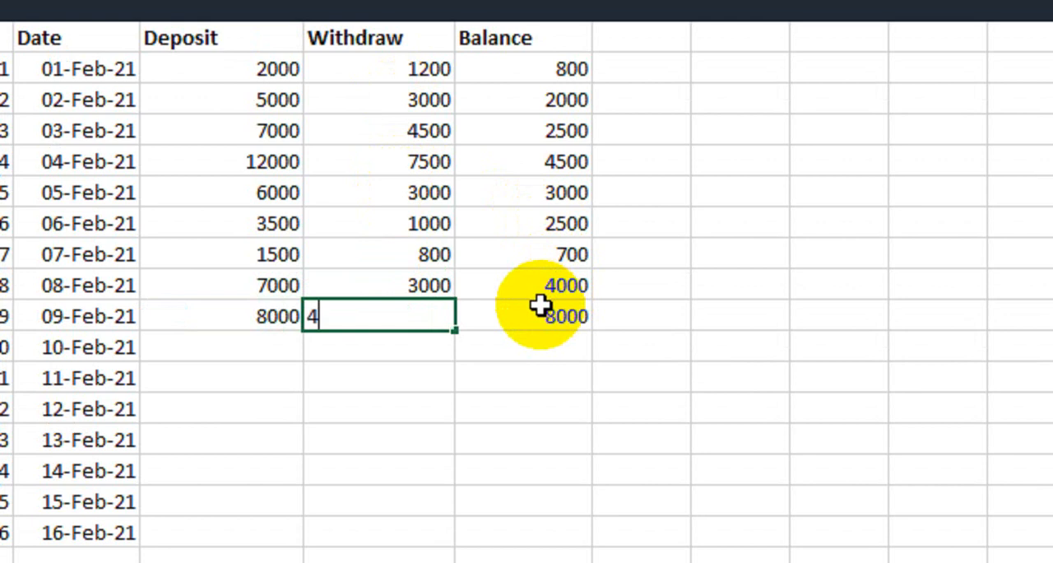
pyautogui.press('Return')
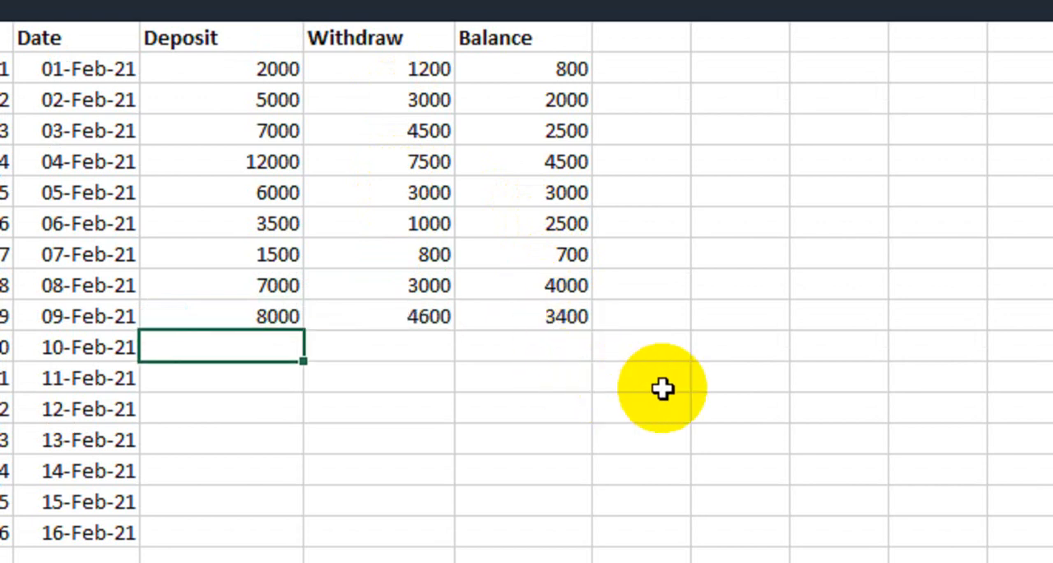
pyautogui.write('4000')
pyautogui.press('Tab')
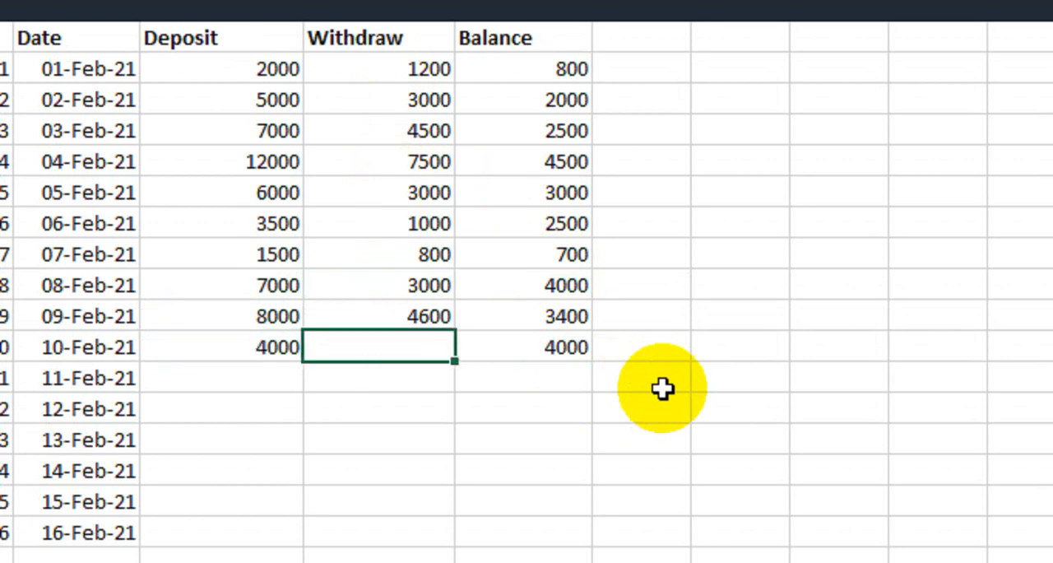
pyautogui.write('2500')
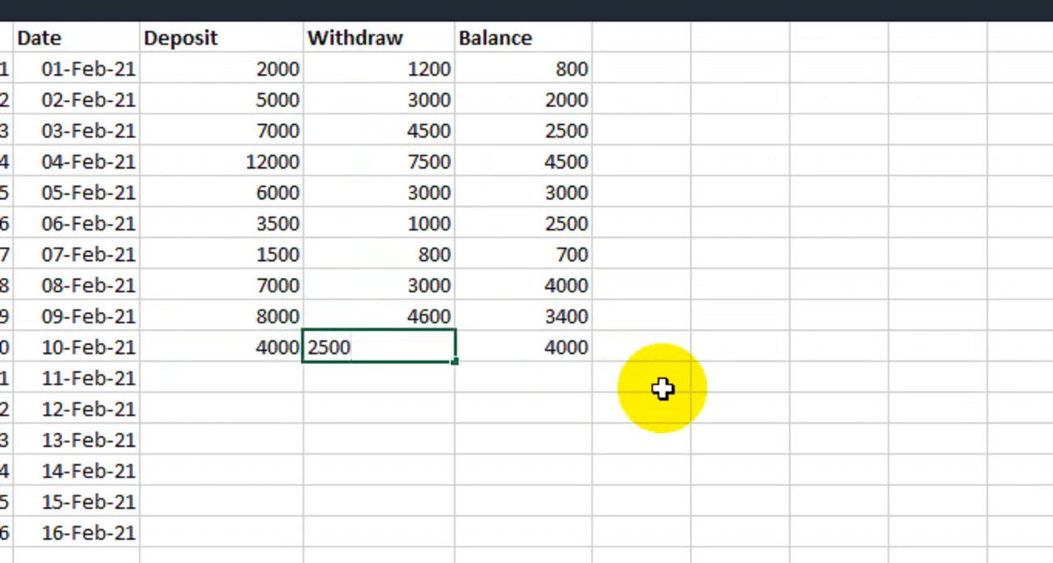
pyautogui.press('Return')
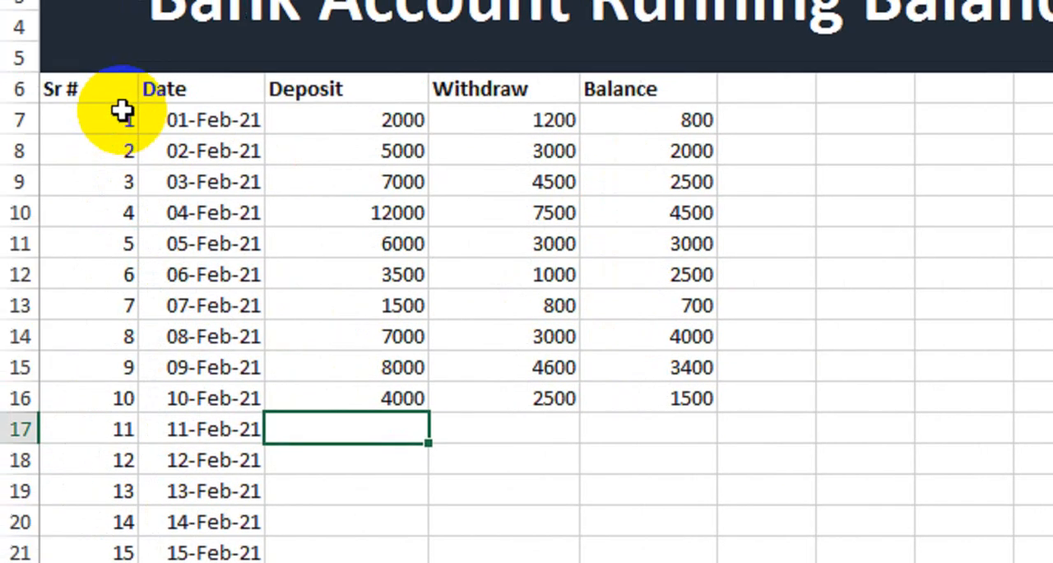
# Apply all borders to the whole table from the header row A6 through E22
pyautogui.moveTo(4, 69); pyautogui.dragTo(521, 537)
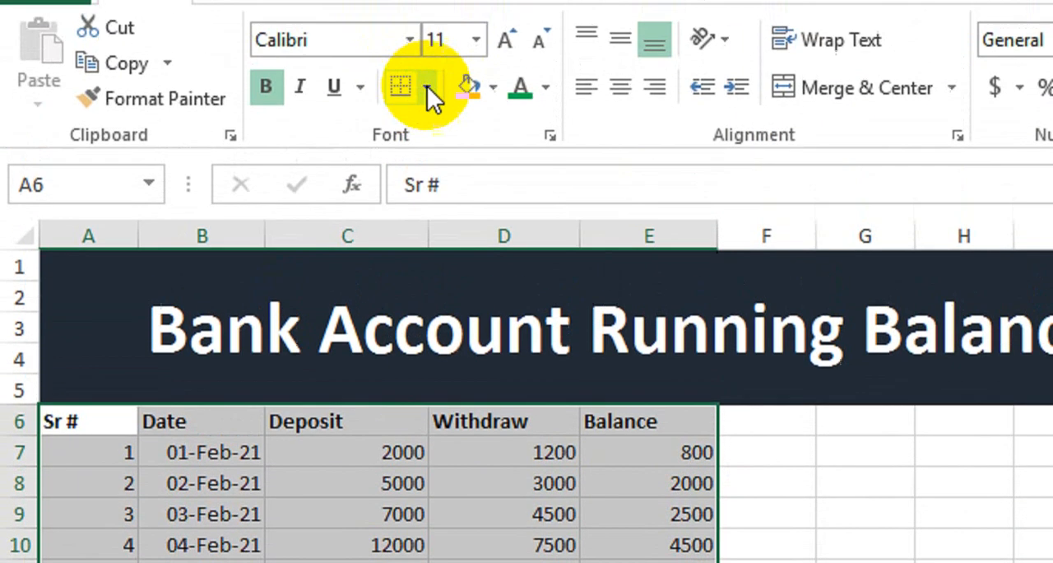
pyautogui.click(428, 87)
pyautogui.click(480, 392)
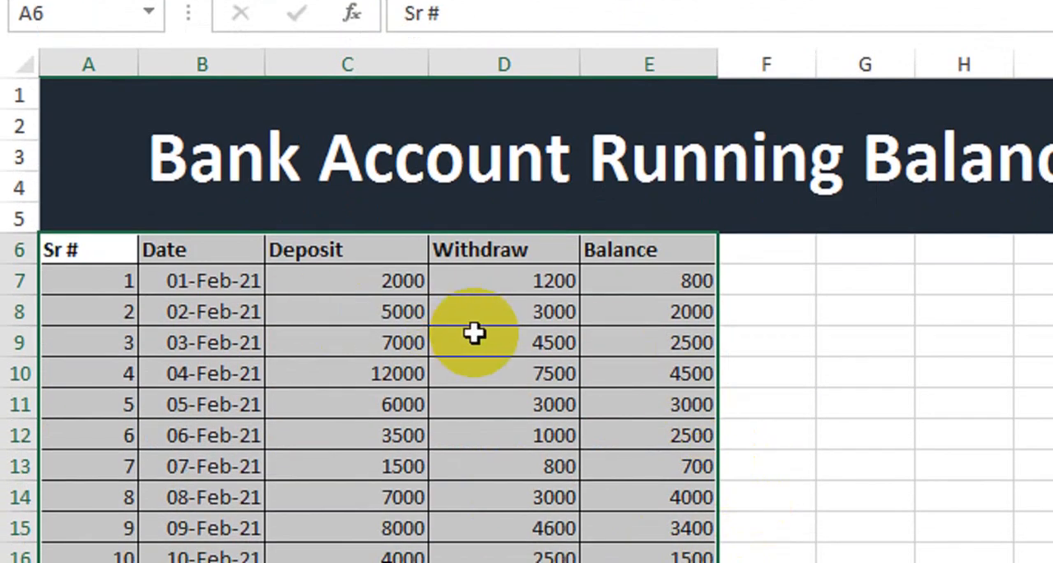
# Add the label "Total Deposit" in cell G7 beside the table
pyautogui.click(805, 285)
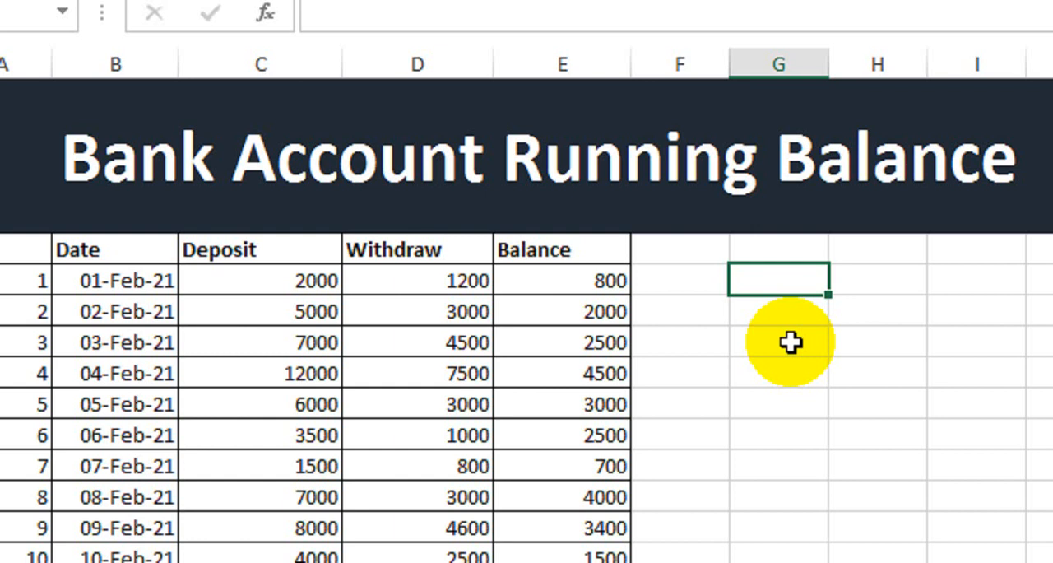
pyautogui.write('Tota')
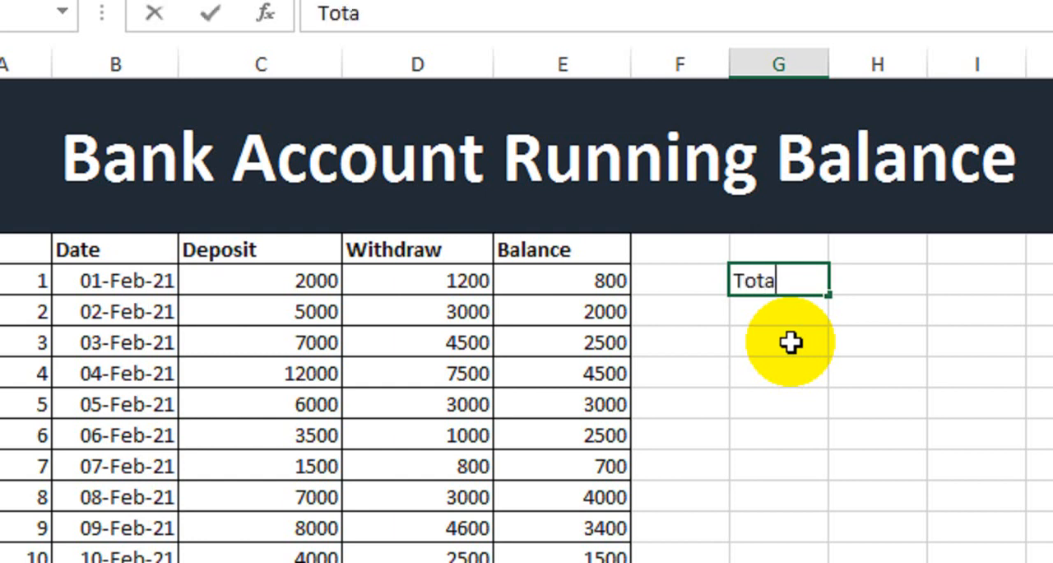
pyautogui.write('l Deposit')
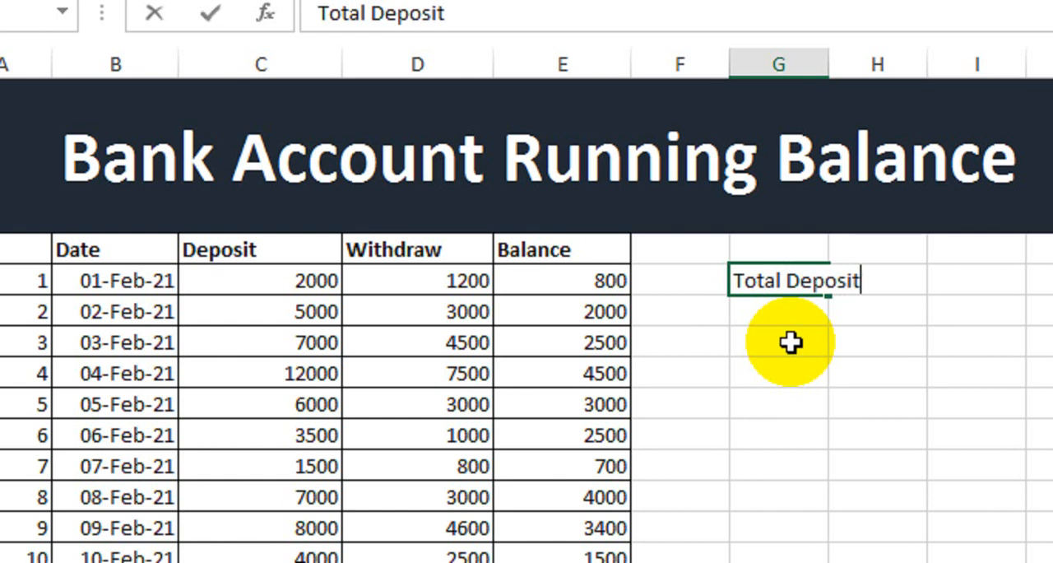
pyautogui.press('Return')
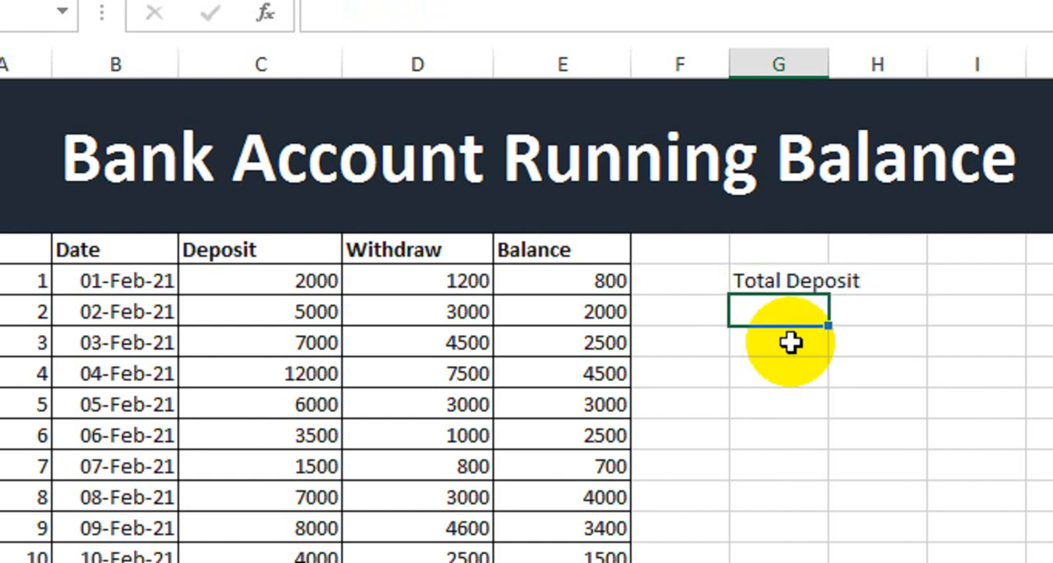
# Add the label "Total Withdraw" in cell G8 below Total Deposit
pyautogui.write('To')
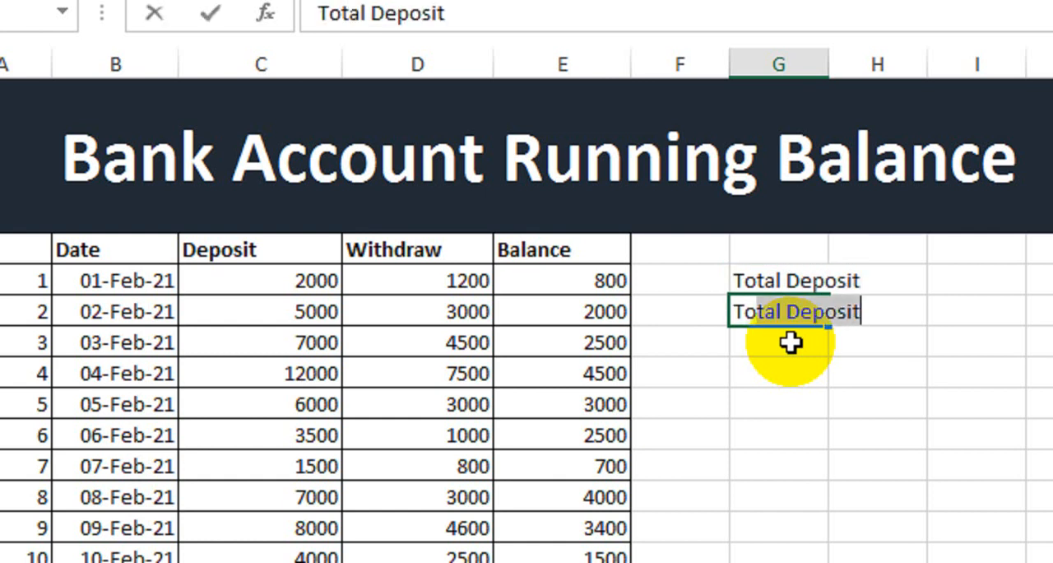
pyautogui.write('tal Wit')
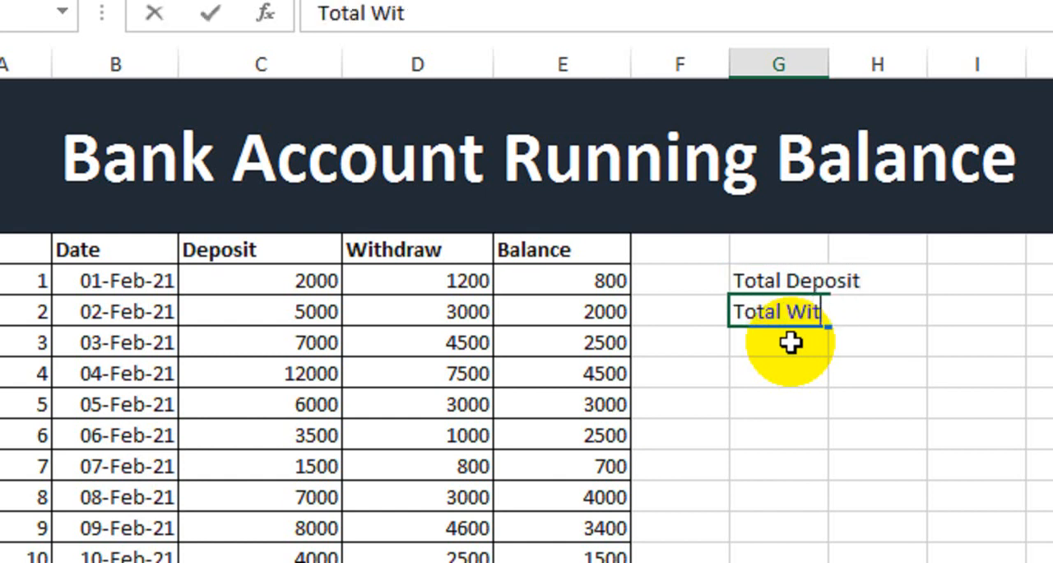
pyautogui.write('hdraw')
pyautogui.press('Return')
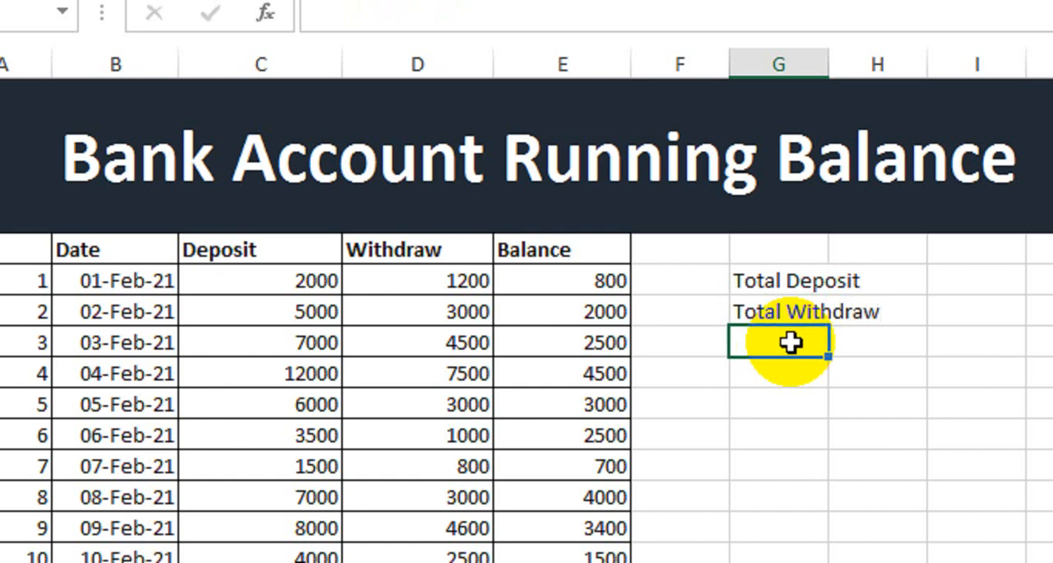
# Add the label "Balance" in cell G9 and fit the width of column G to its labels
pyautogui.doubleClick(791, 343)
pyautogui.write('B')
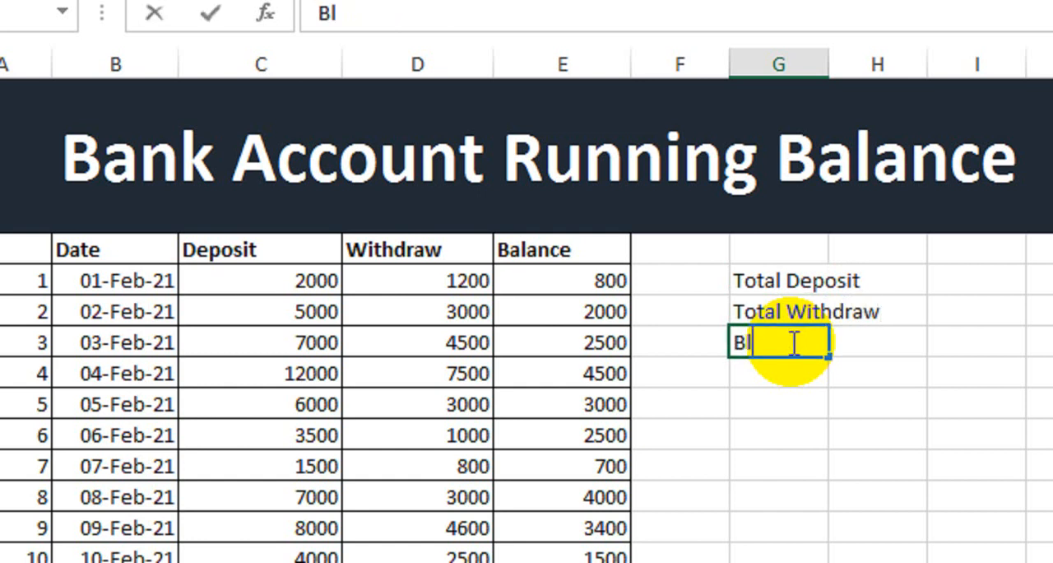
pyautogui.write('alance')
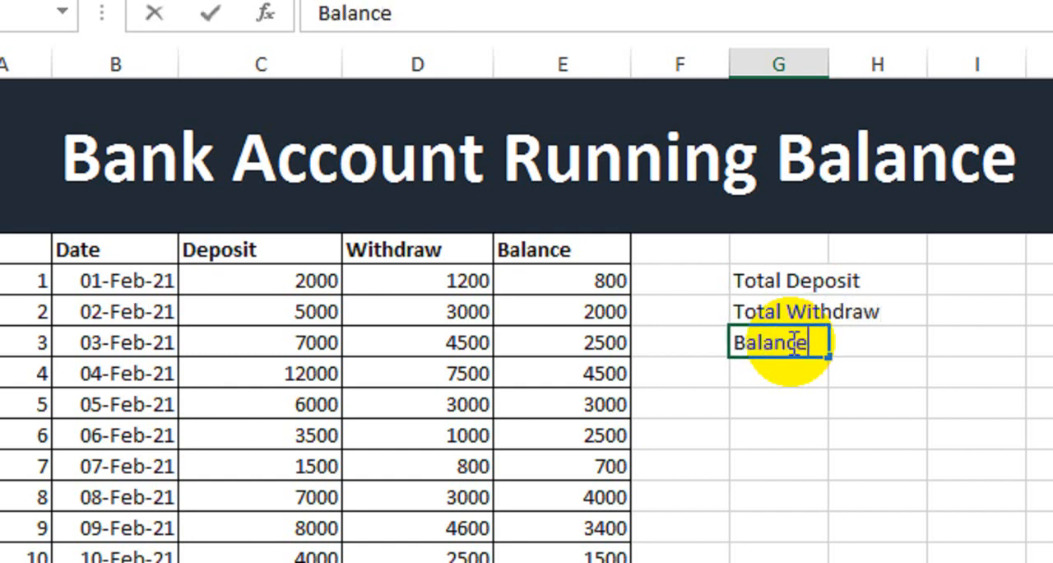
pyautogui.press('Return')
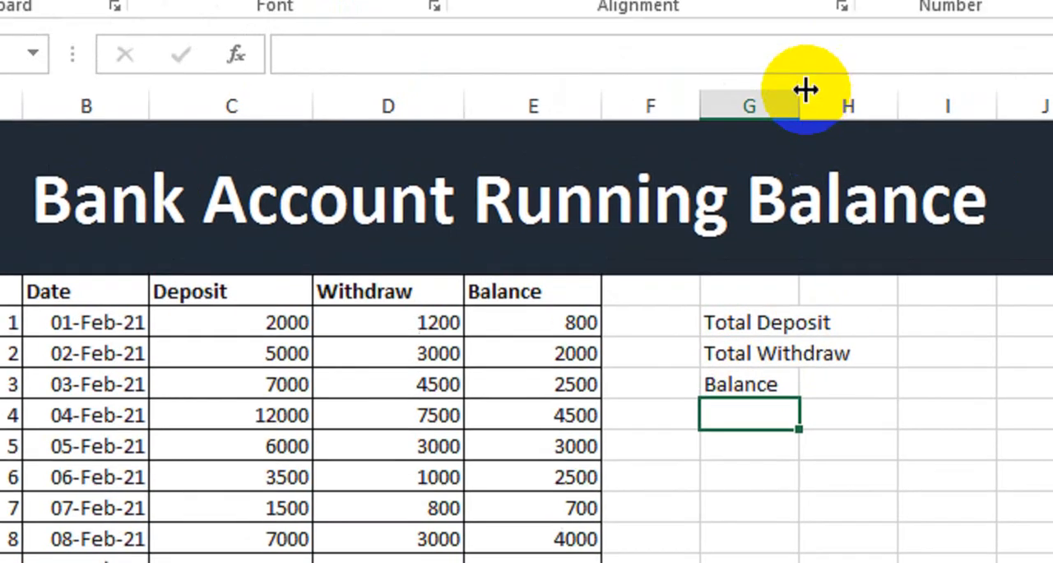
pyautogui.doubleClick(830, 63)
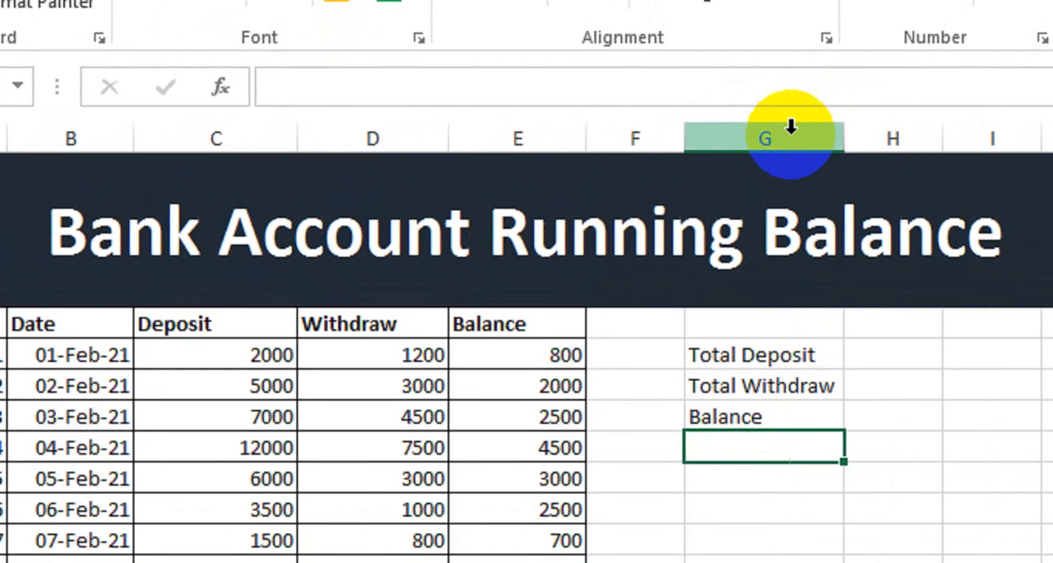
# Make the summary labels in G7:G9 bold and apply all borders to the block G7:H9
pyautogui.moveTo(792, 276); pyautogui.dragTo(836, 413)
pyautogui.hotkey('ctrl', 'b')
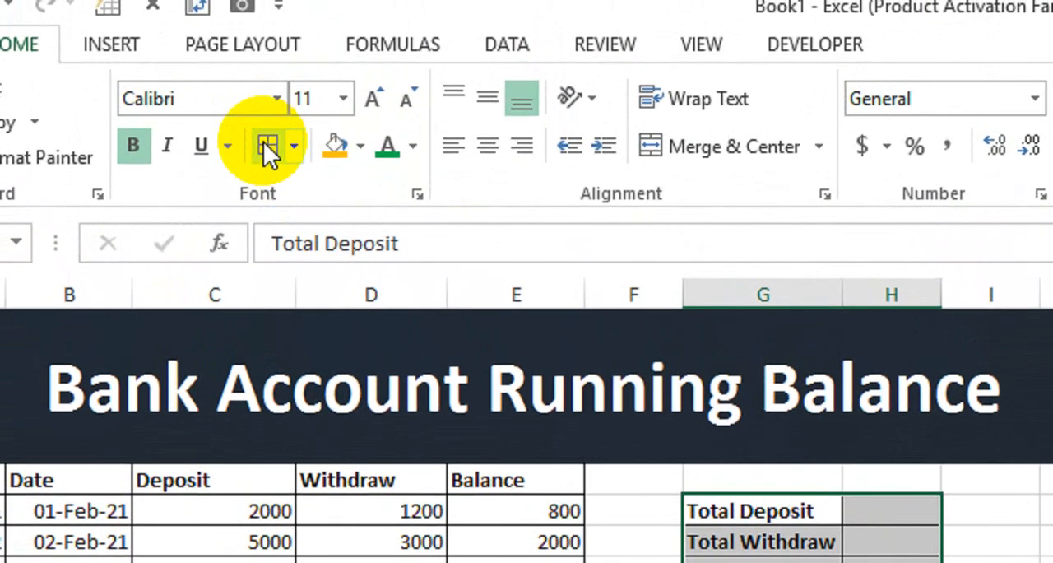
pyautogui.click(265, 145)
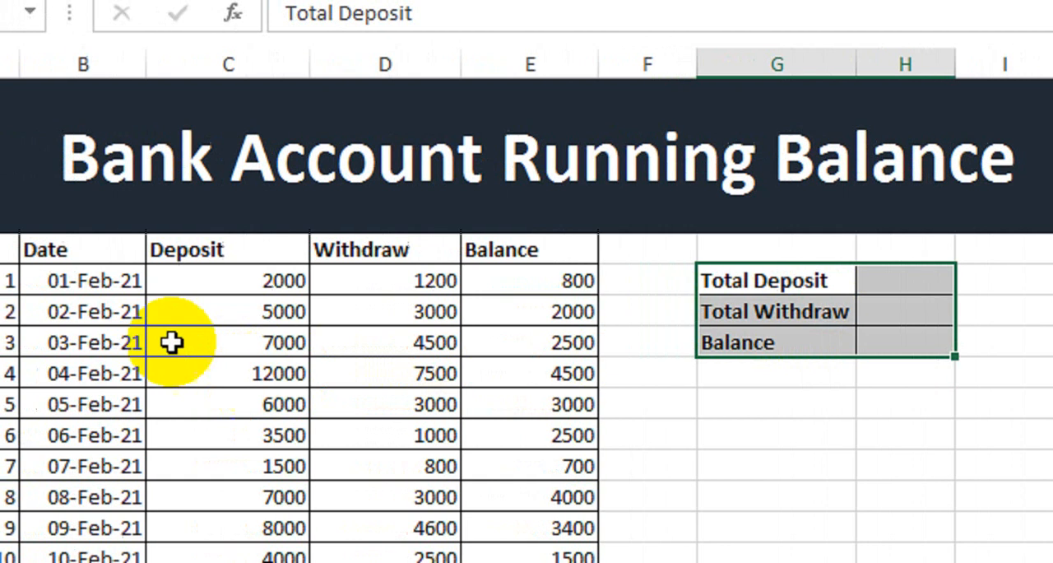
pyautogui.moveTo(95, 262); pyautogui.dragTo(637, 491)
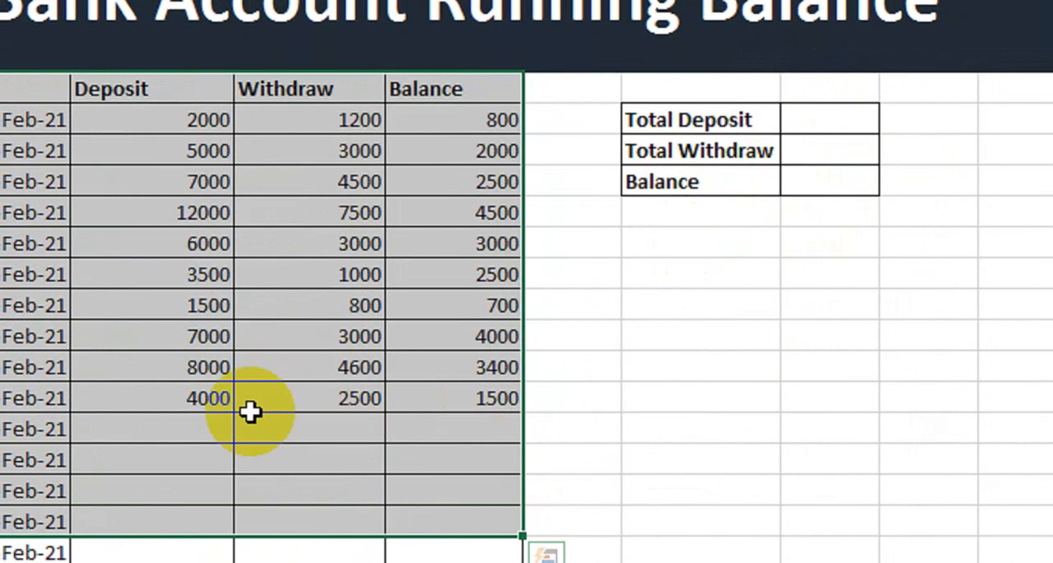
pyautogui.moveTo(206, 434); pyautogui.dragTo(304, 439)
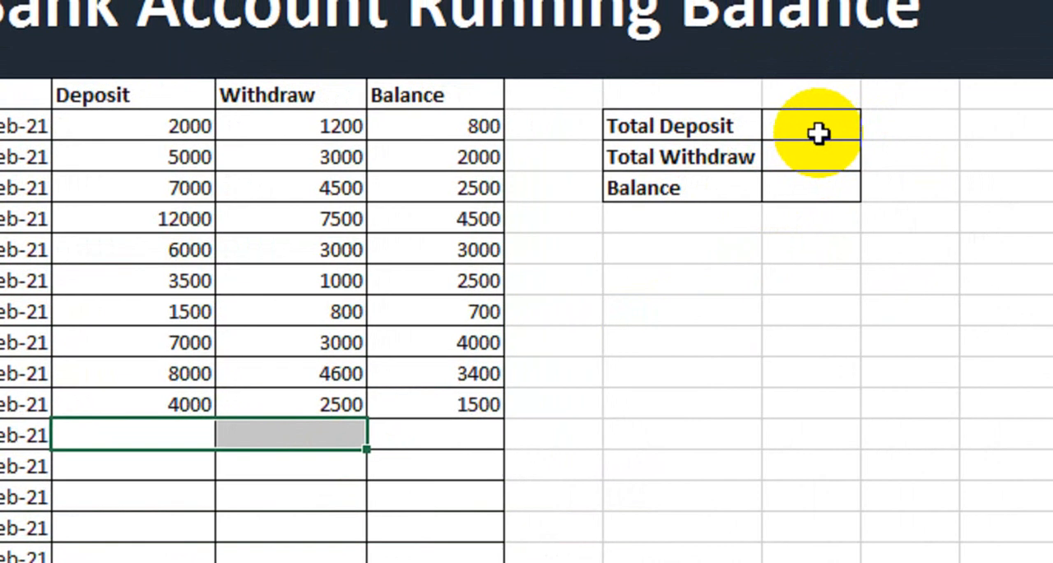
pyautogui.click(818, 134)
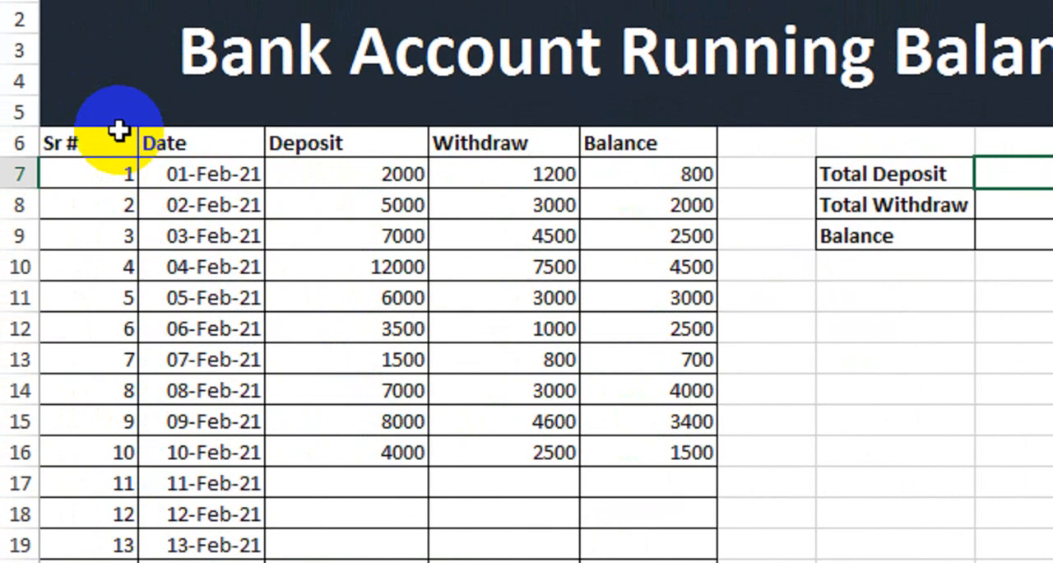
# Convert the range A6:E22 into an Excel table, using its first row as headers
pyautogui.moveTo(0, 103); pyautogui.dragTo(507, 562)
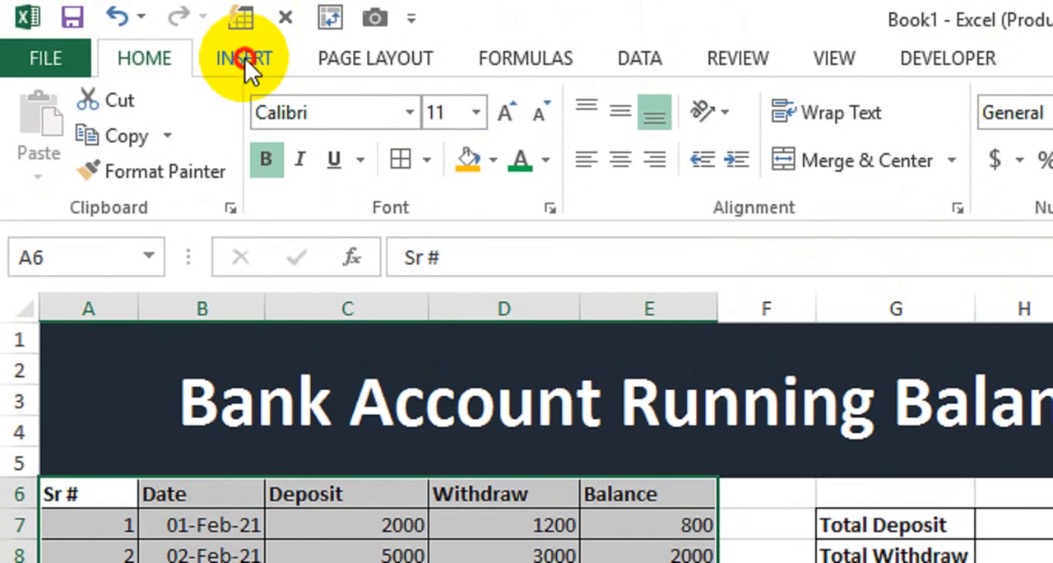
pyautogui.click(244, 59)
pyautogui.click(284, 136)
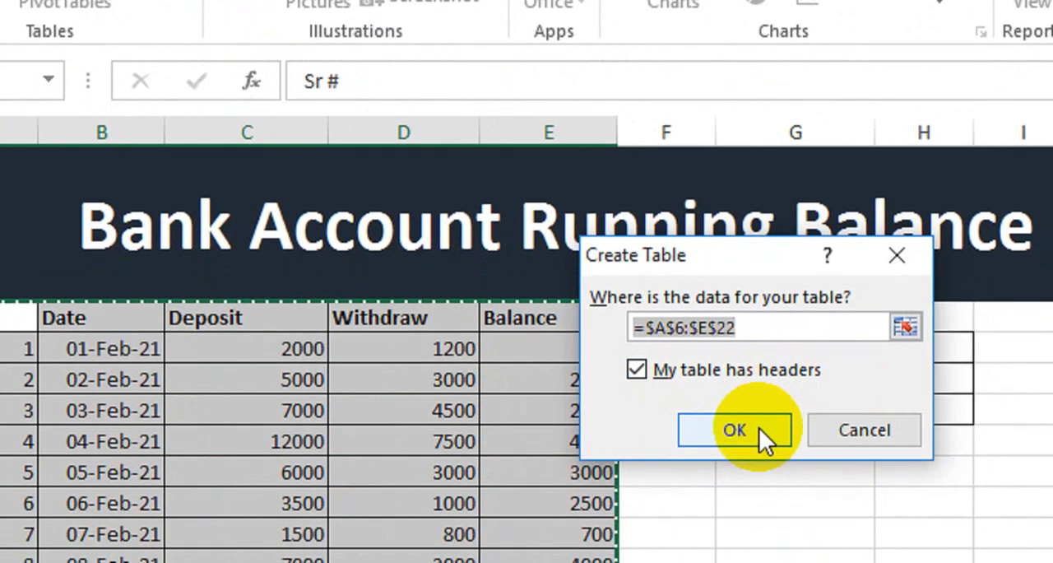
pyautogui.click(758, 427)
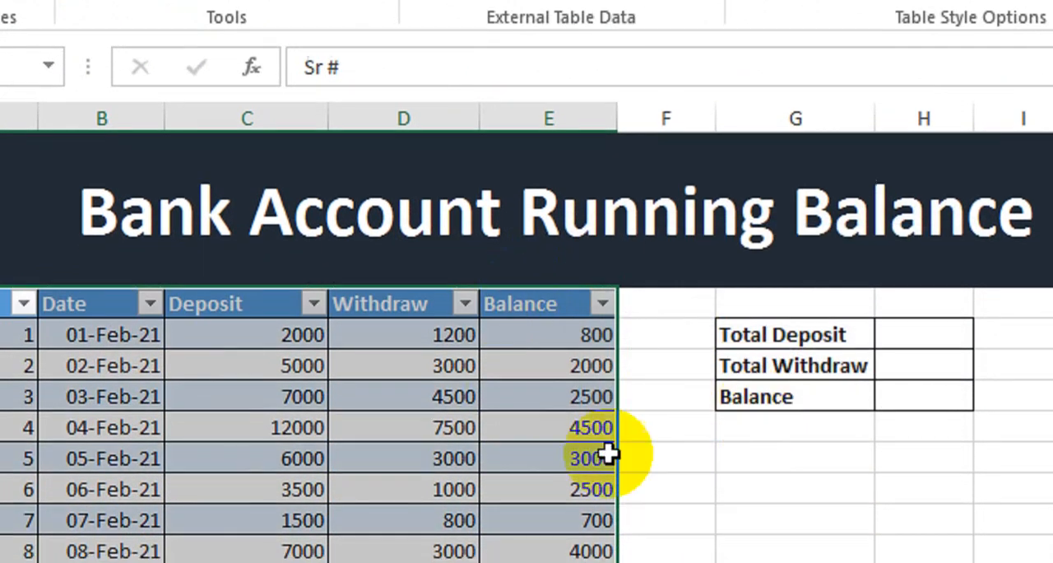
pyautogui.click(492, 539)
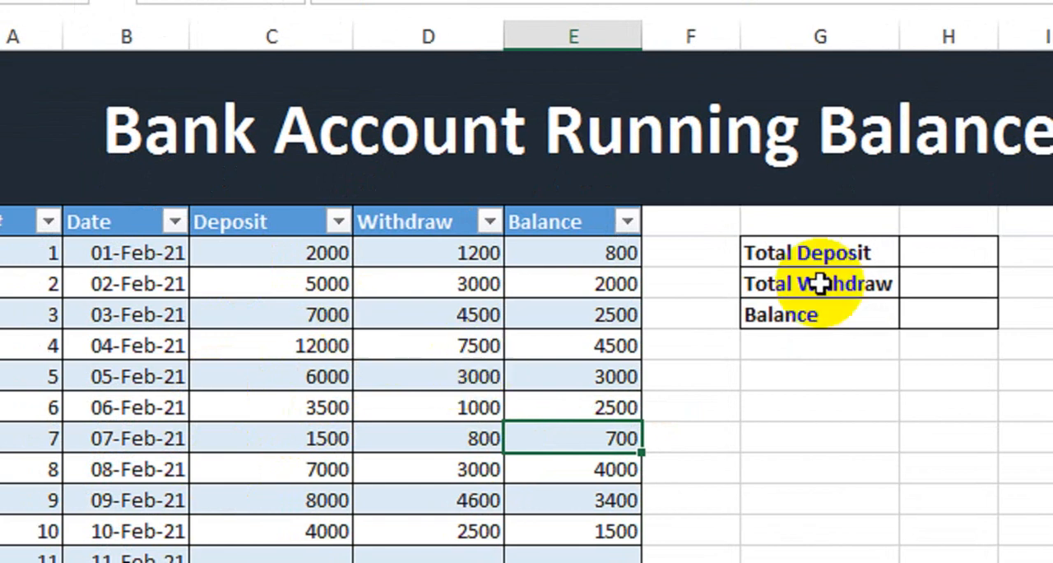
# Calculate the total deposit in H7 with a SUM formula over the table's whole Deposit column
pyautogui.click(839, 243)
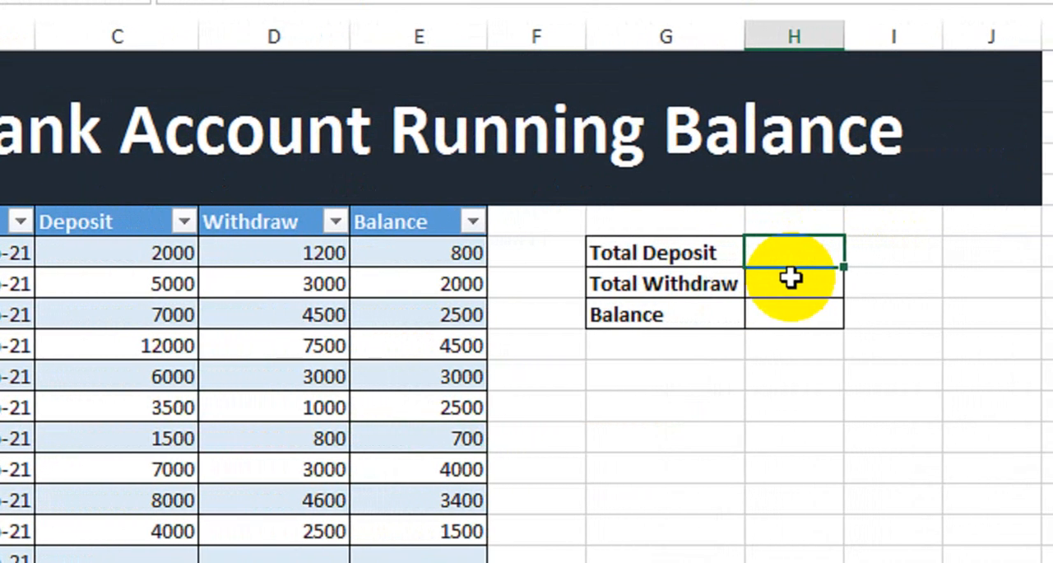
pyautogui.write('=sum')
pyautogui.press('Tab')
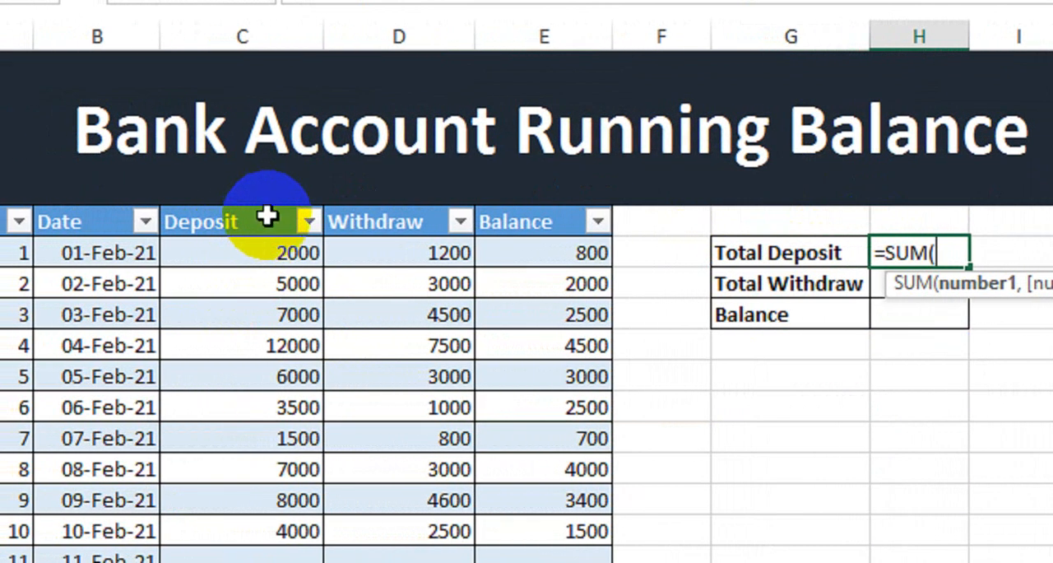
pyautogui.click(267, 202)
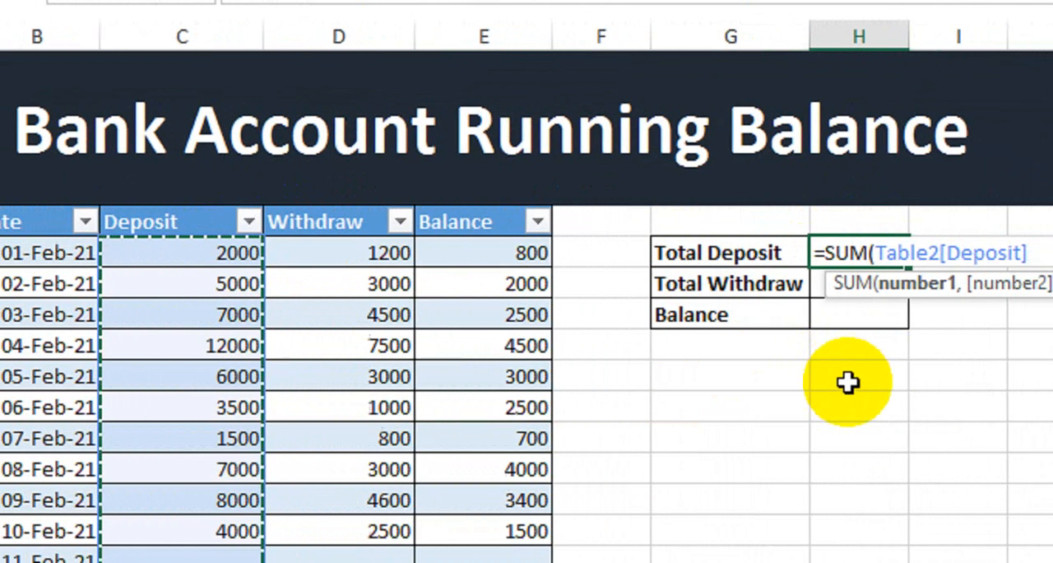
pyautogui.write(')')
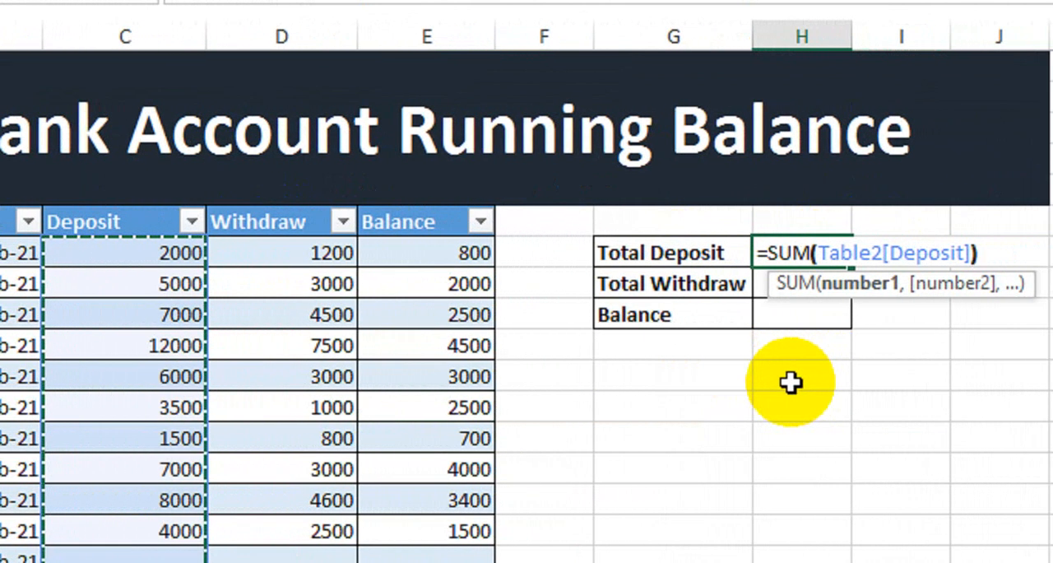
pyautogui.press('Return')
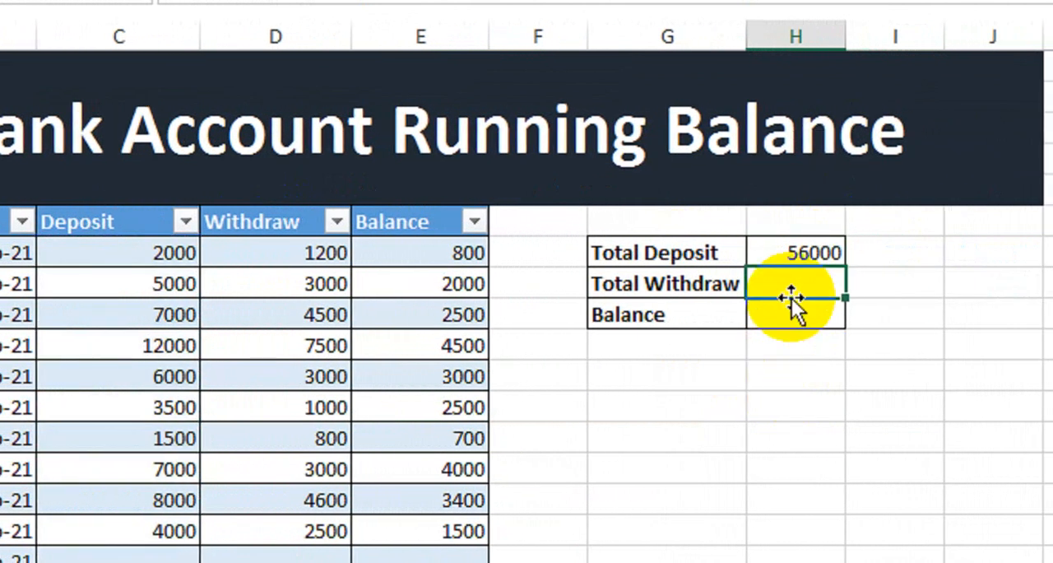
# Calculate the total withdrawal in H8 with a SUM formula over the table's whole Withdraw column
pyautogui.write('=SUM(')
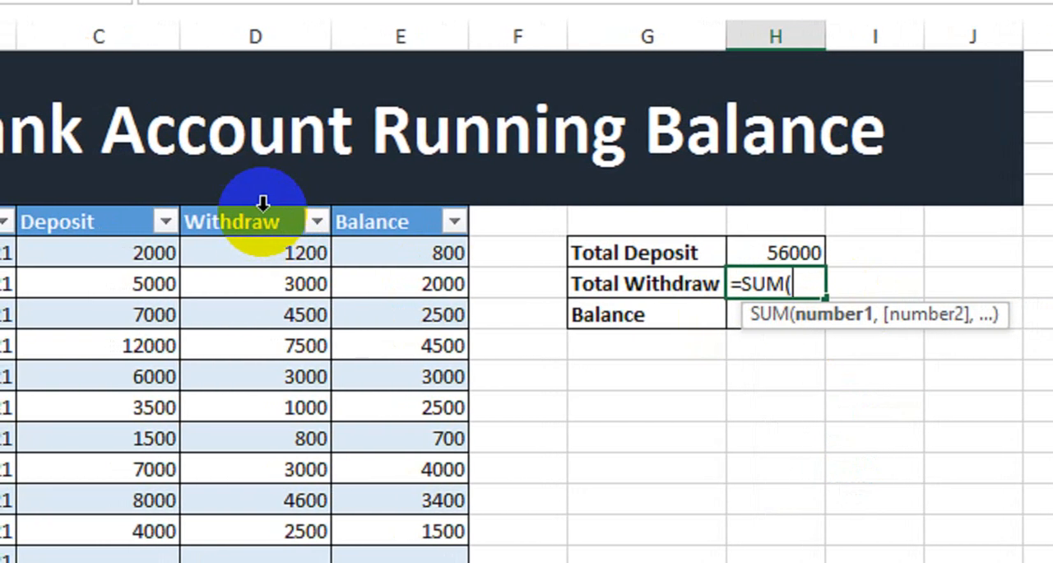
pyautogui.click(261, 203)
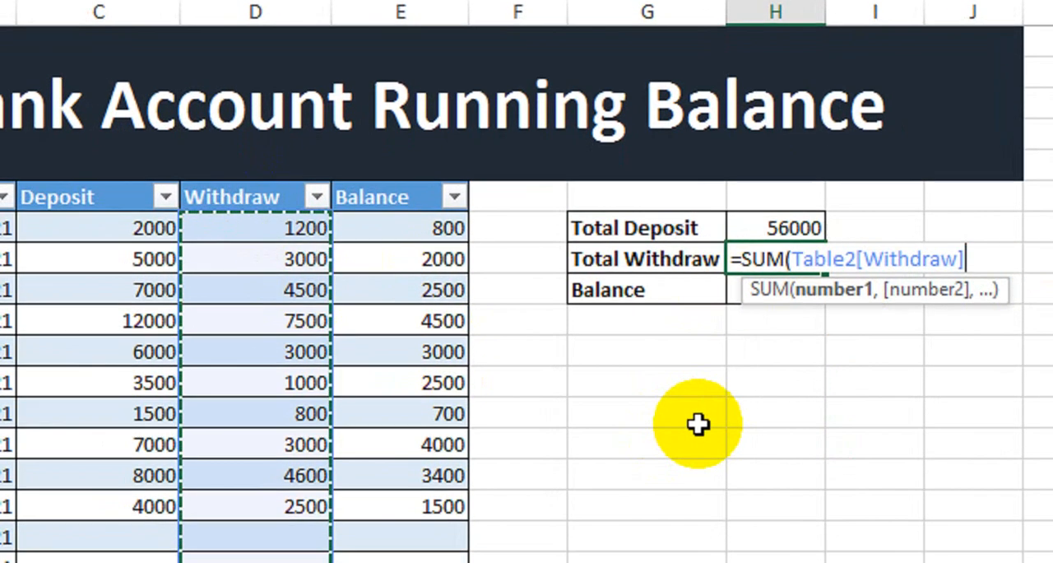
pyautogui.write(')')
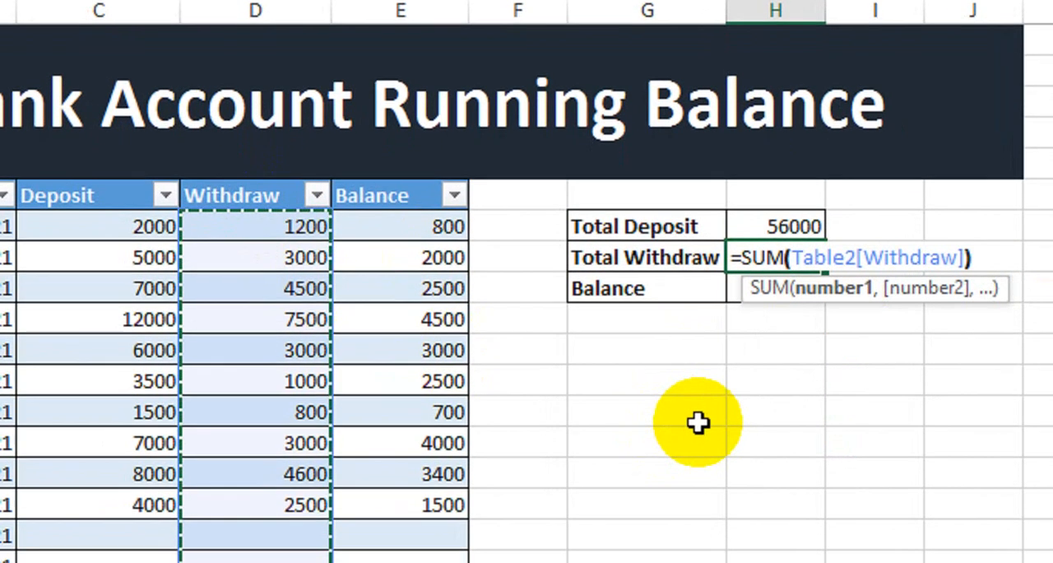
pyautogui.press('Return')
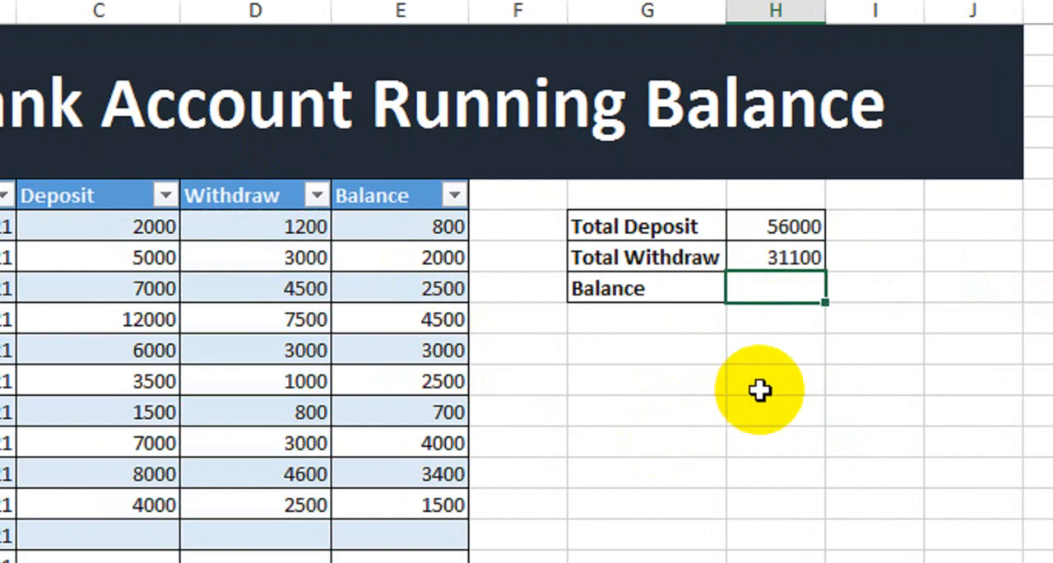
# Calculate the summary balance in H9 with the formula =H7-H8
pyautogui.click(784, 227)
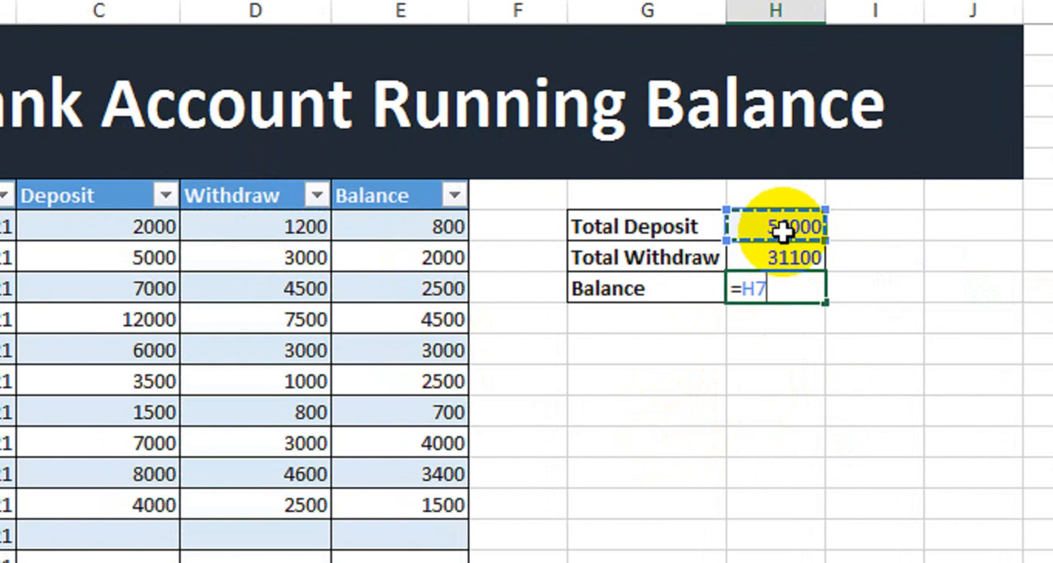
pyautogui.write('-')
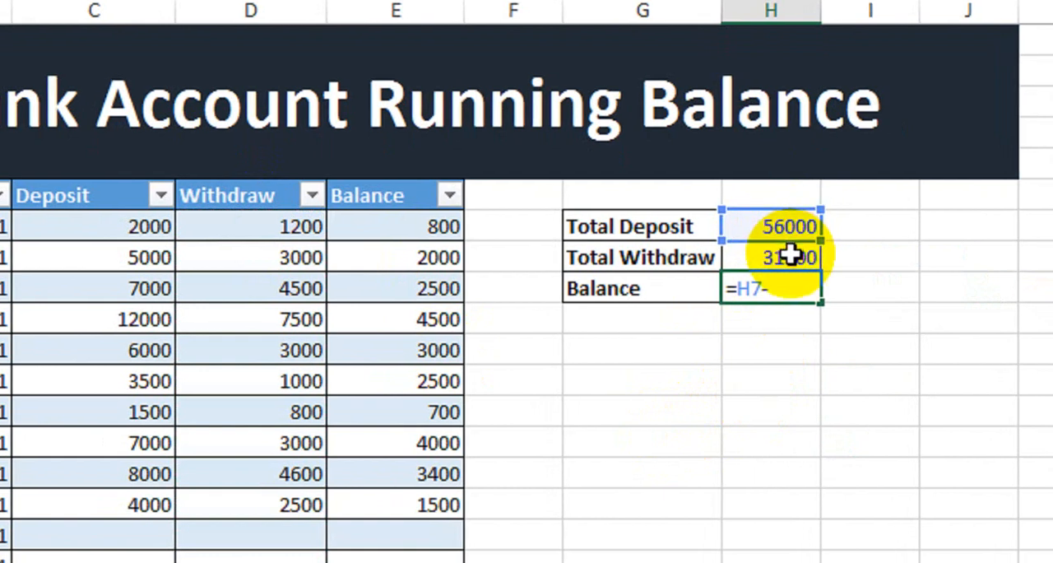
pyautogui.click(792, 253)
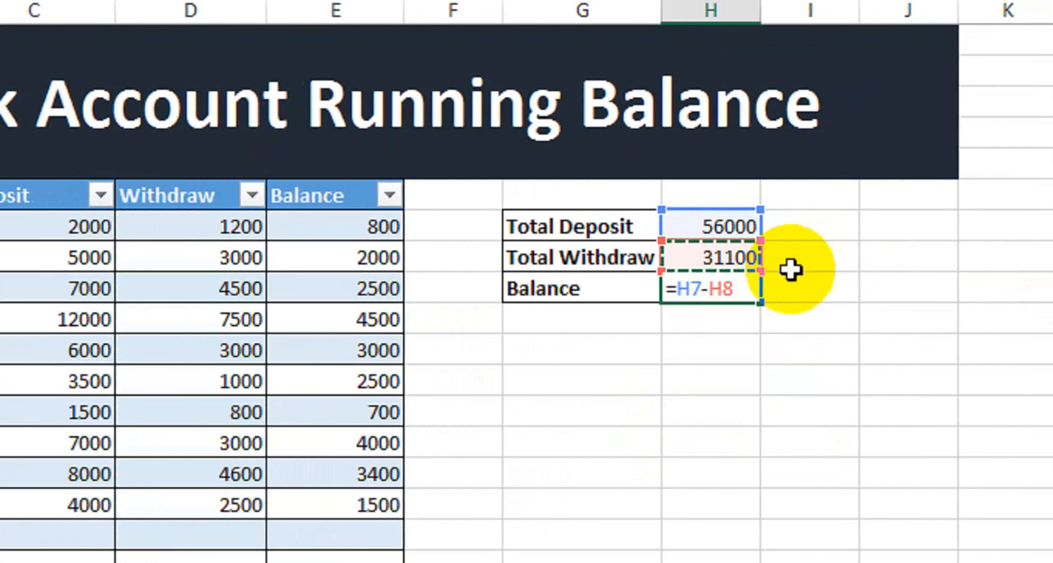
pyautogui.press('Return')
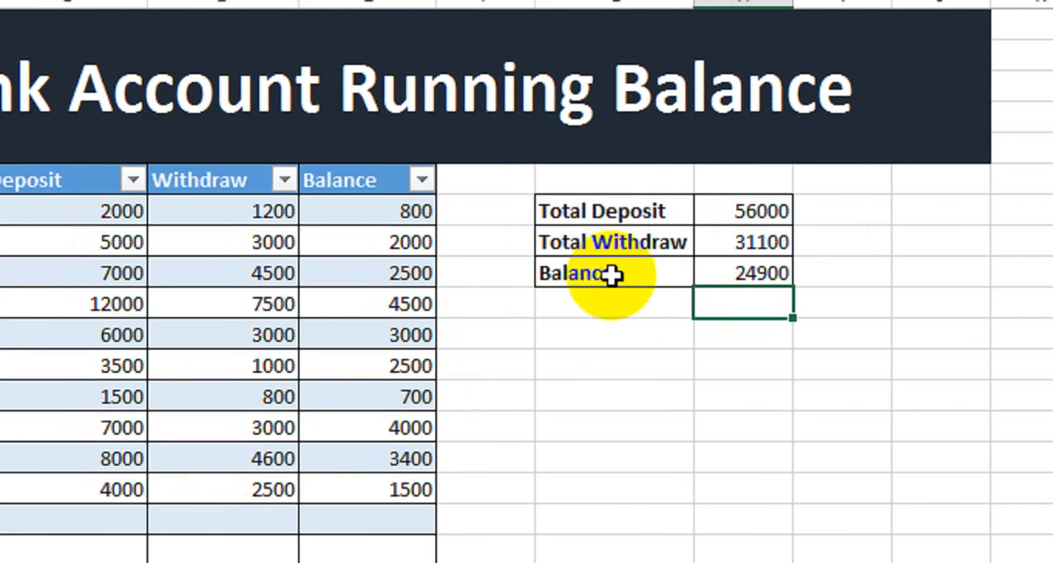
# Fill the summary label cells G7:G9 with gold
pyautogui.moveTo(617, 212); pyautogui.dragTo(617, 273)
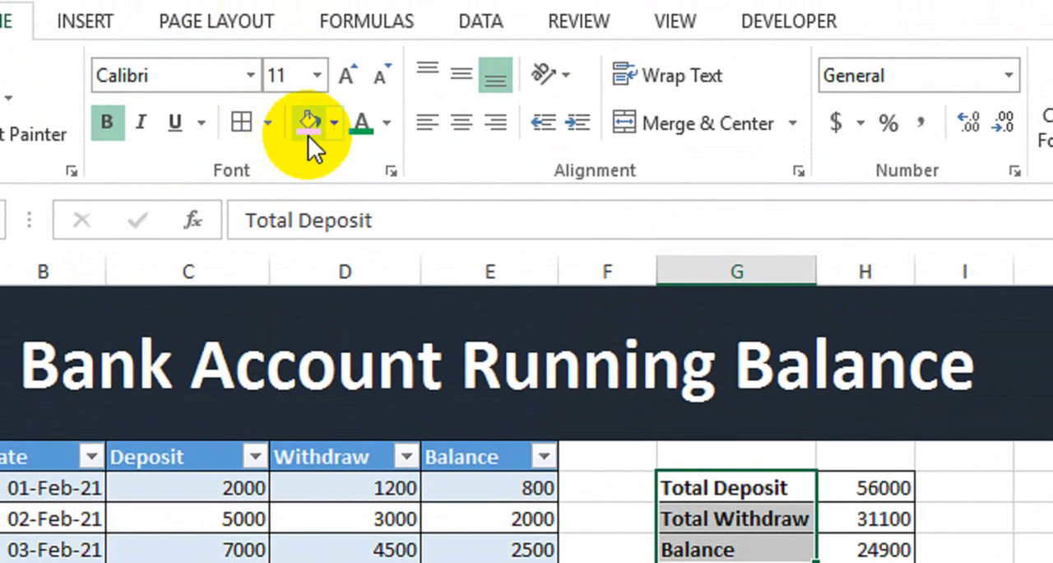
pyautogui.click(307, 49)
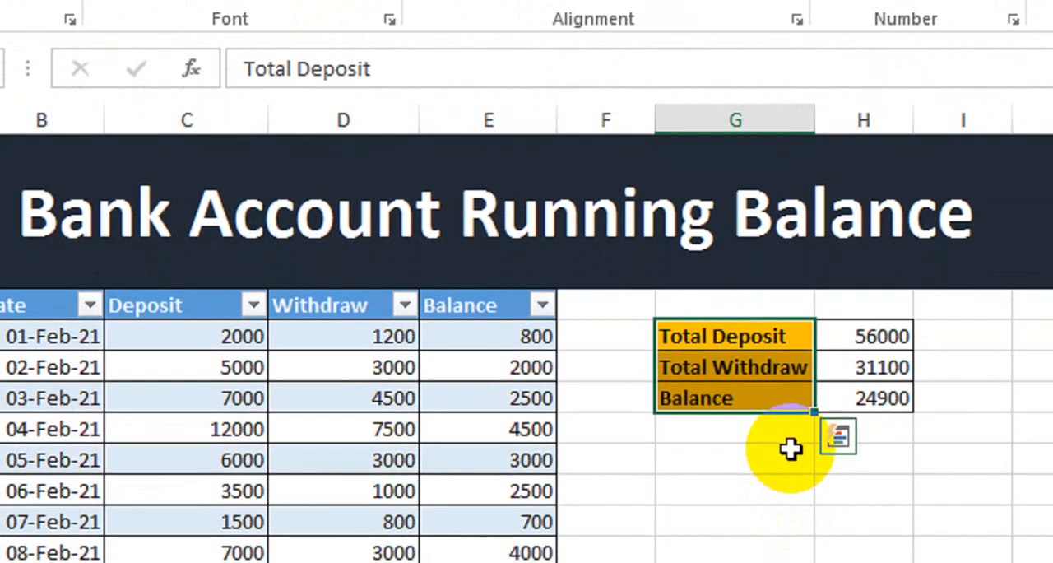
pyautogui.click(790, 515)
# Format the summary values in H7:H9 with a green, bold font
pyautogui.moveTo(839, 408); pyautogui.dragTo(856, 464)
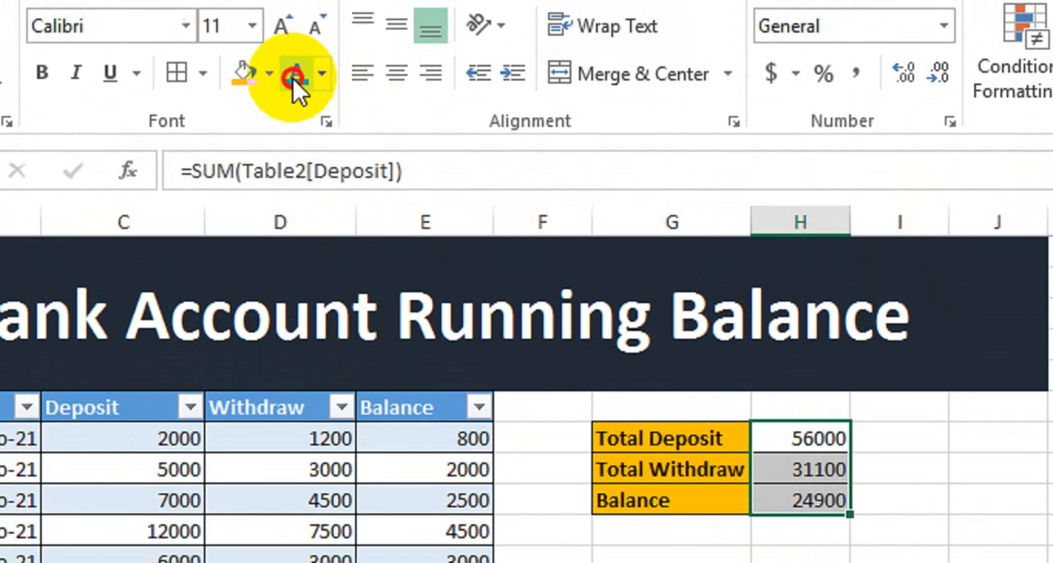
pyautogui.click(295, 82)
pyautogui.click(672, 497)
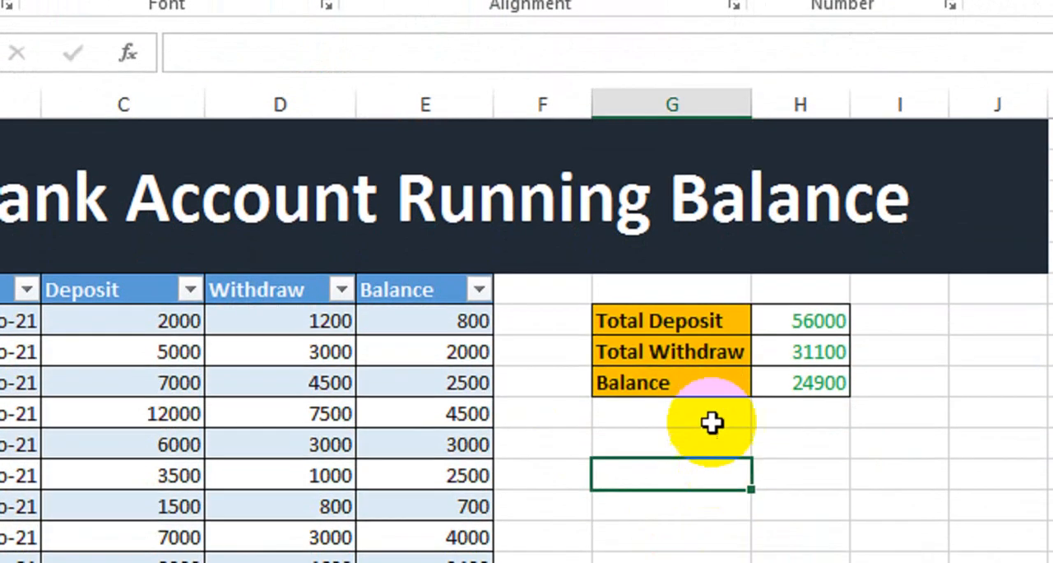
pyautogui.moveTo(790, 325); pyautogui.dragTo(795, 376)
pyautogui.hotkey('ctrl', 'b')
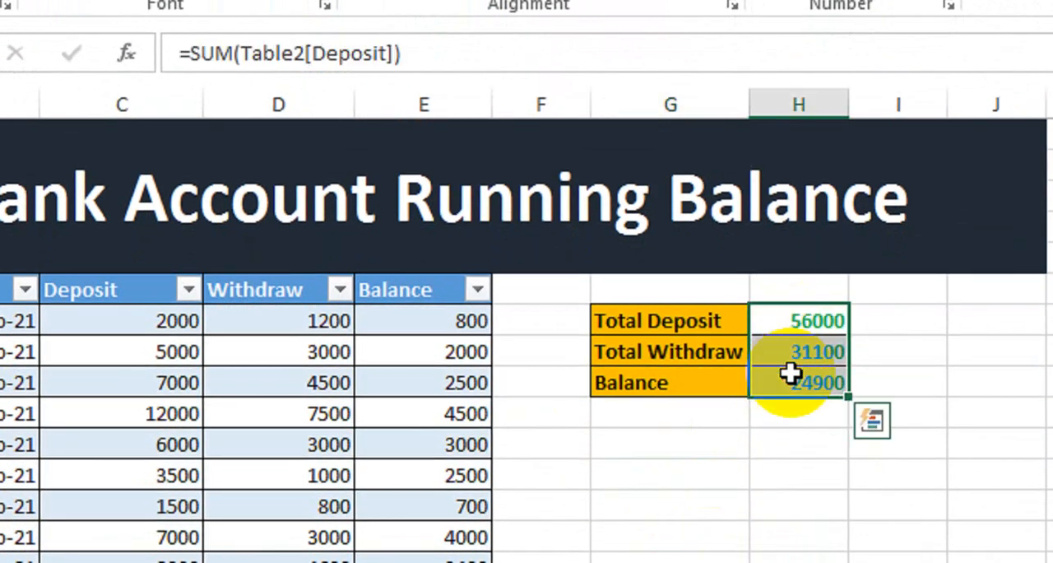
pyautogui.click(800, 442)
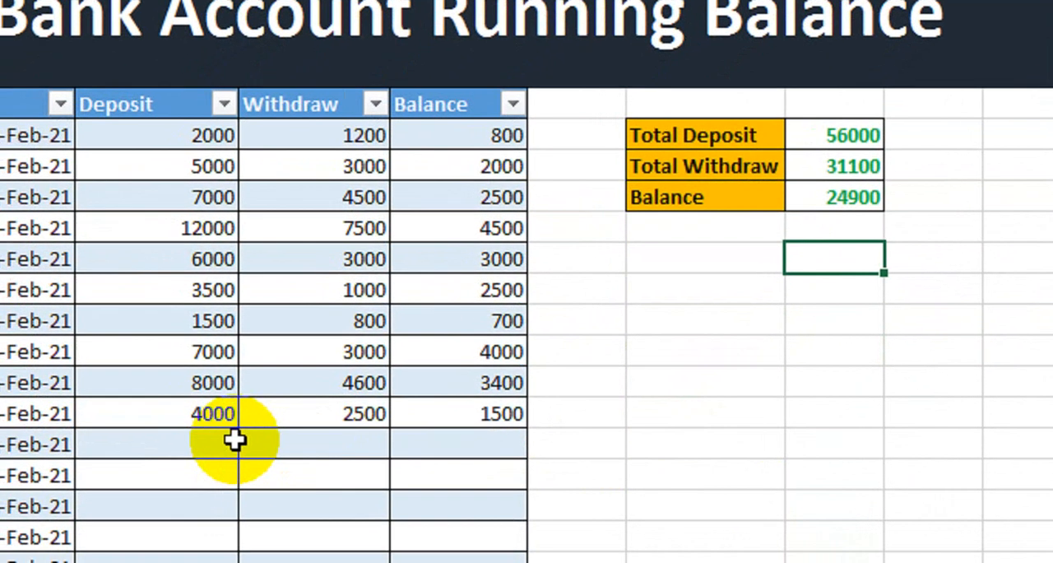
# Enter a deposit of 3000 and a withdrawal of 1000 for 11-Feb-21
pyautogui.click(255, 424)
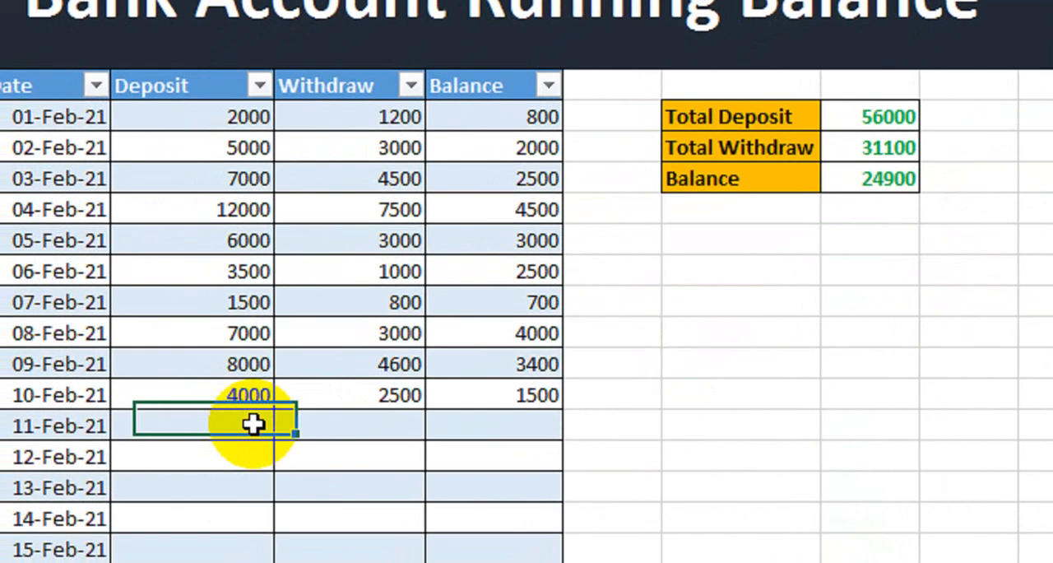
pyautogui.write('3000')
pyautogui.click(396, 412)
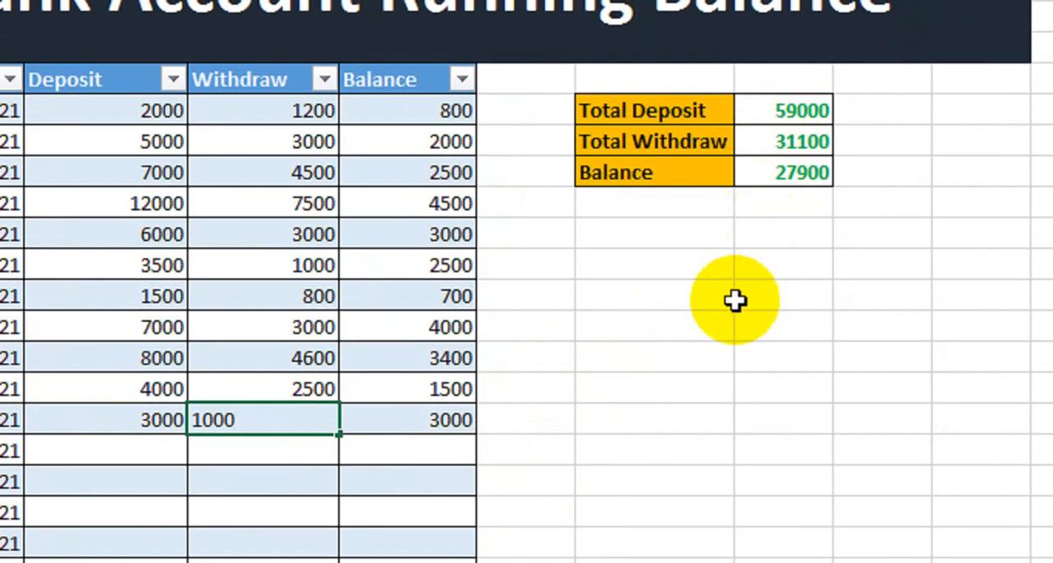
pyautogui.press('Tab')
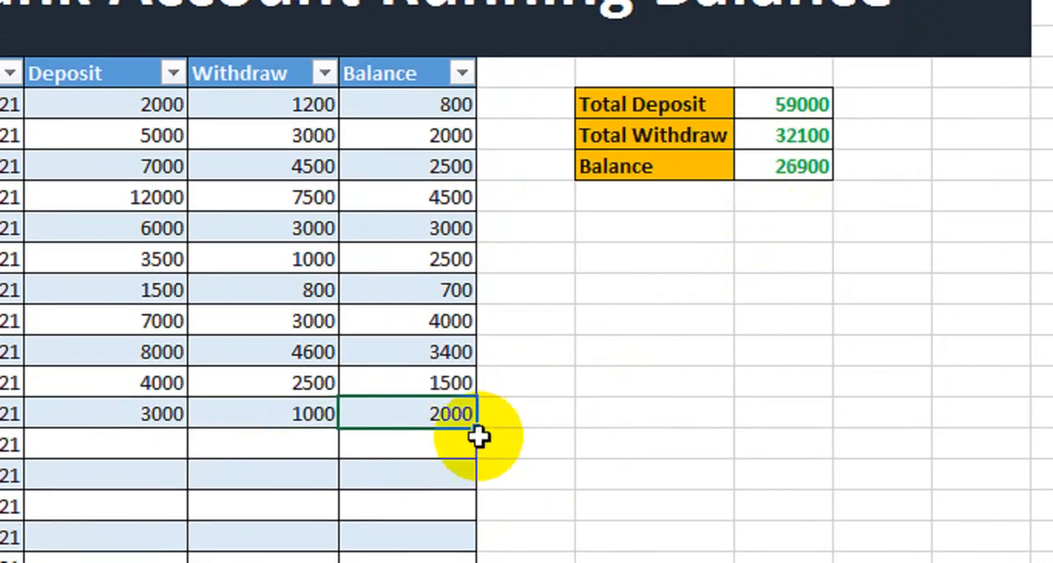